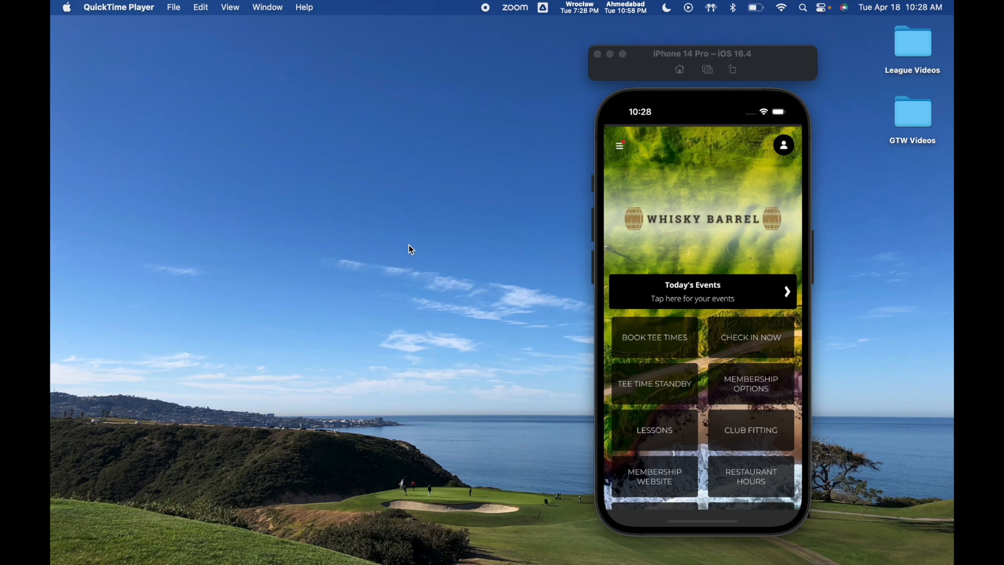
Open the Tuesday Night League from today's events and select Manny Machado of Team 1 as the player.
{"action": "left_click", "coordinate": [701, 283]}
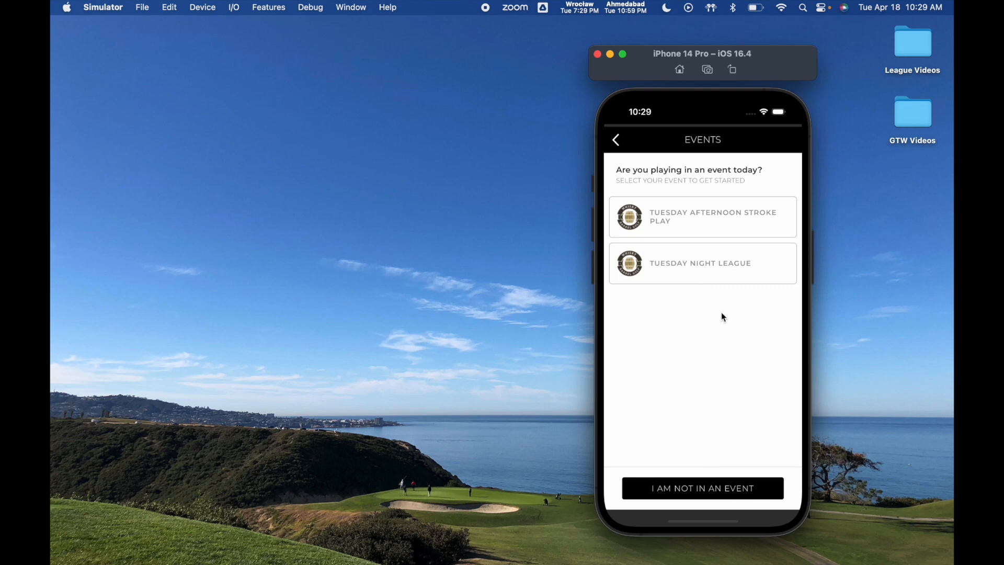
{"action": "left_click", "coordinate": [692, 267]}
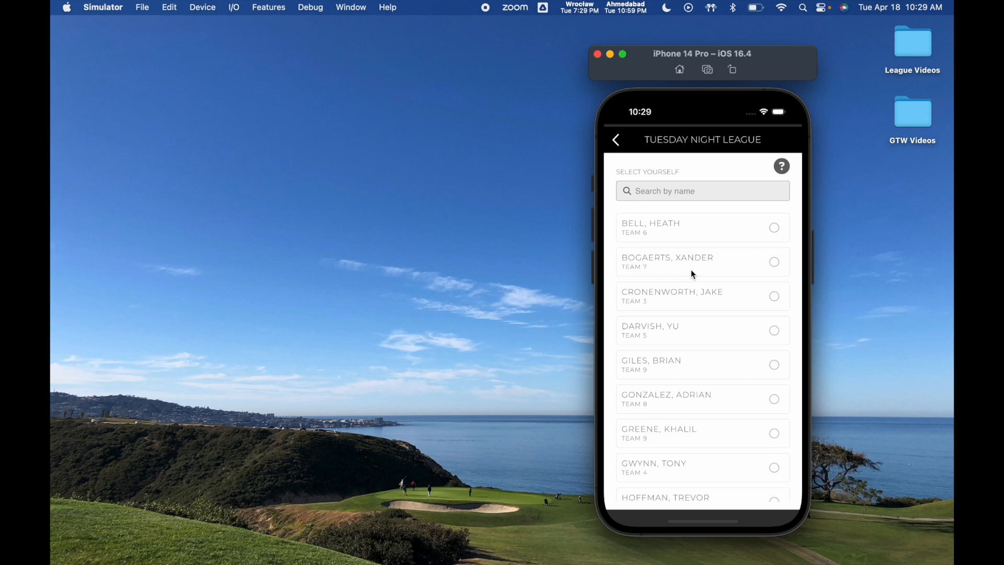
{"action": "left_click_drag", "start_coordinate": [681, 460], "coordinate": [713, 448]}
{"action": "left_click_drag", "start_coordinate": [698, 358], "coordinate": [697, 206]}
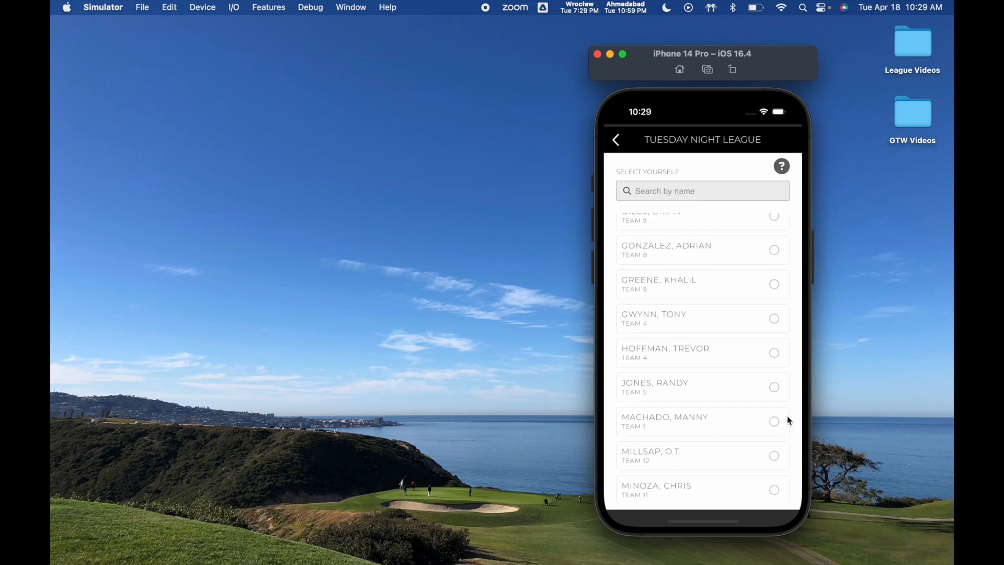
{"action": "left_click", "coordinate": [775, 421]}
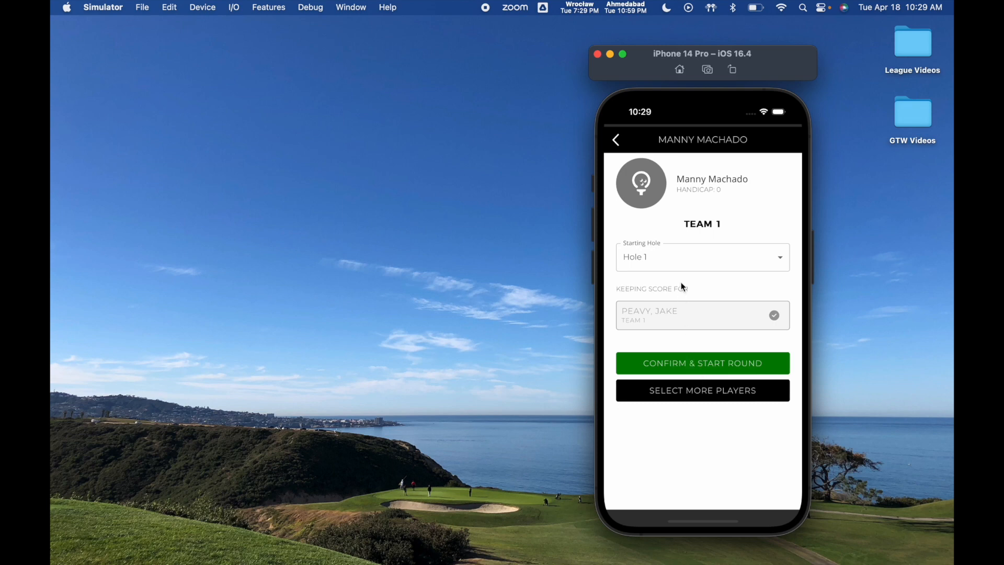
Set the starting hole to Hole 5 and add Wil Myers of Team 3 to the players being scored.
{"action": "left_click", "coordinate": [685, 266]}
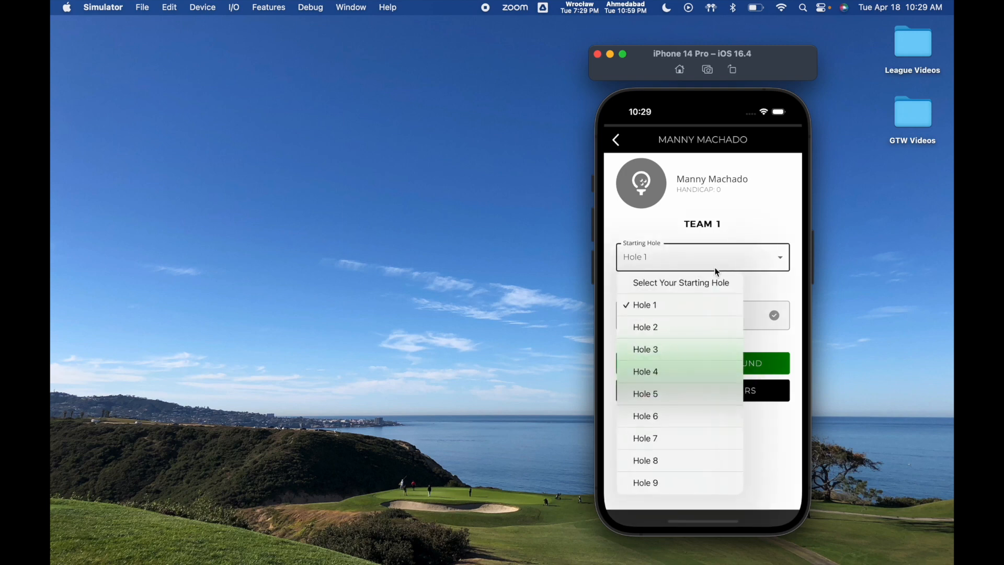
{"action": "left_click", "coordinate": [681, 395]}
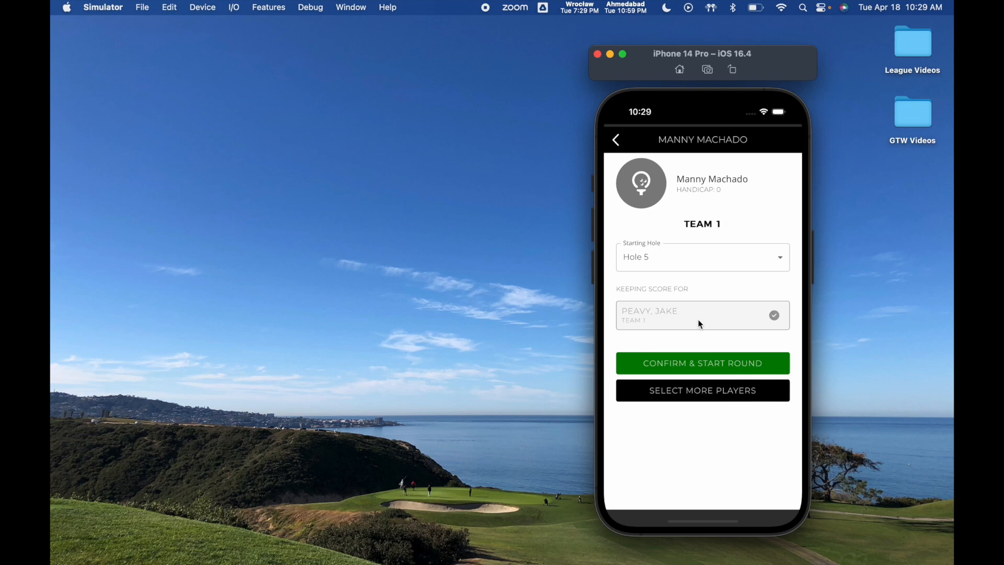
{"action": "left_click", "coordinate": [706, 400]}
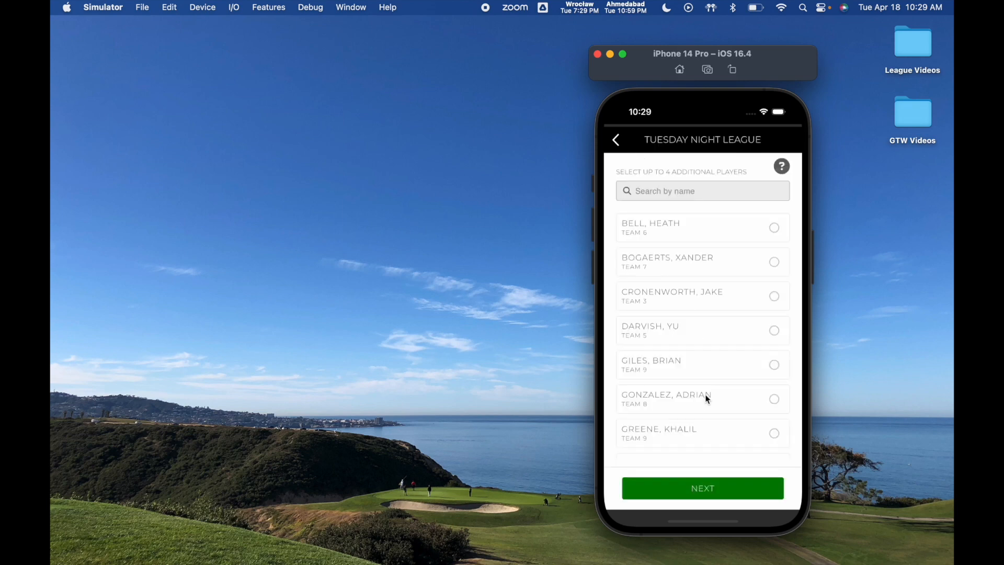
{"action": "left_click_drag", "start_coordinate": [705, 398], "coordinate": [695, 243]}
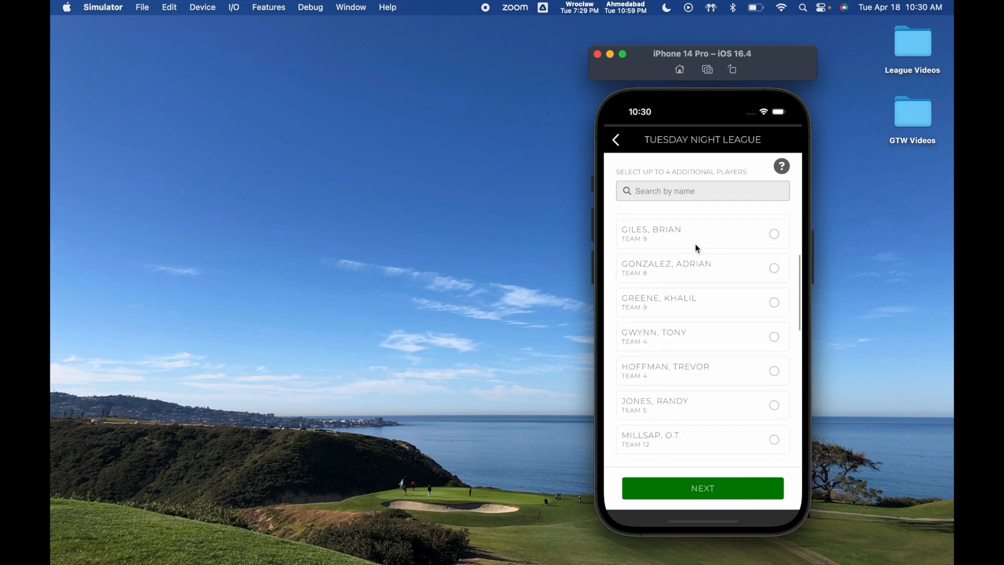
{"action": "left_click_drag", "start_coordinate": [713, 433], "coordinate": [701, 321]}
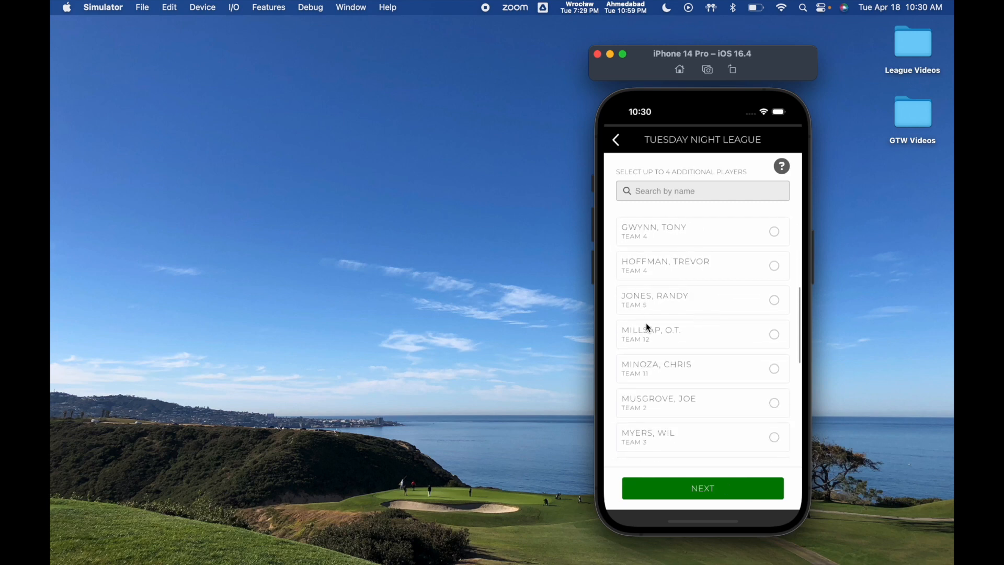
{"action": "left_click_drag", "start_coordinate": [656, 362], "coordinate": [646, 235]}
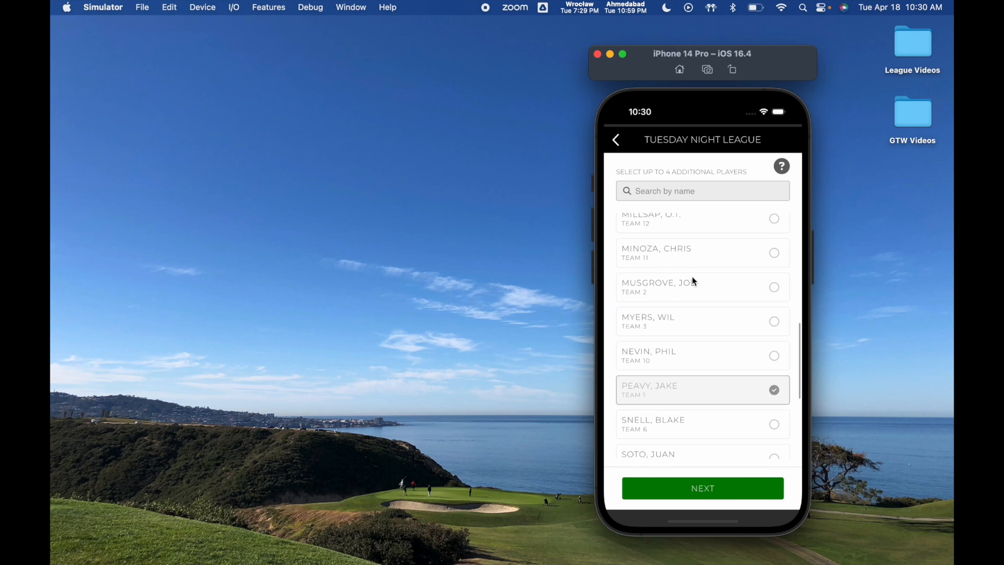
{"action": "left_click", "coordinate": [690, 319]}
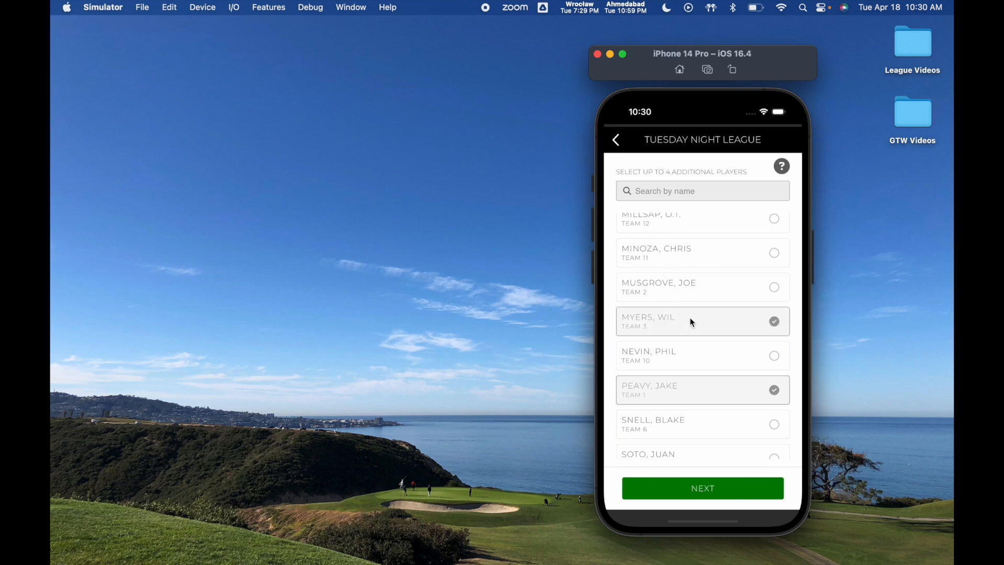
{"action": "left_click", "coordinate": [743, 488]}
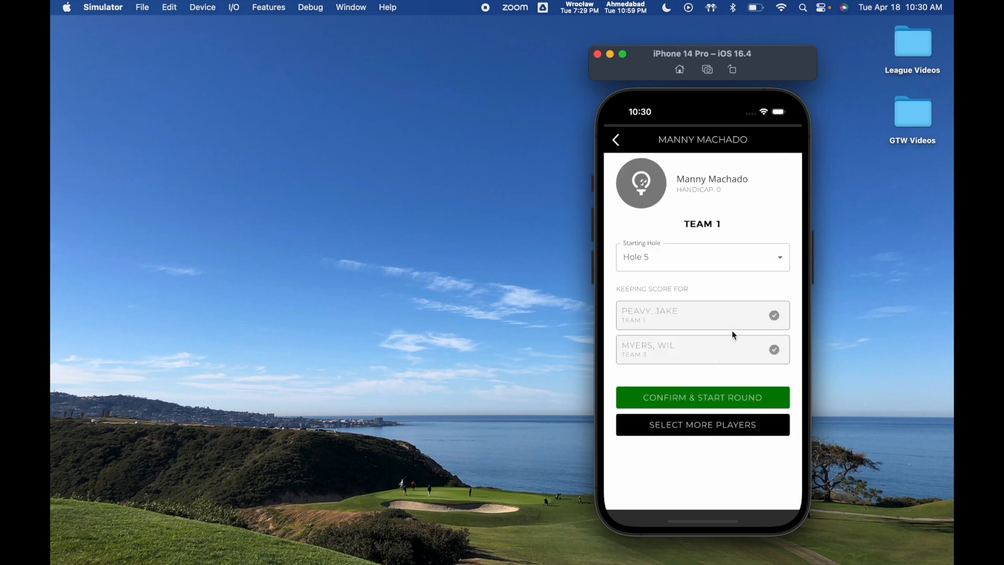
Confirm and start the league round, open its play view, and allow location access while using the app.
{"action": "left_click", "coordinate": [705, 401]}
{"action": "left_click", "coordinate": [704, 398]}
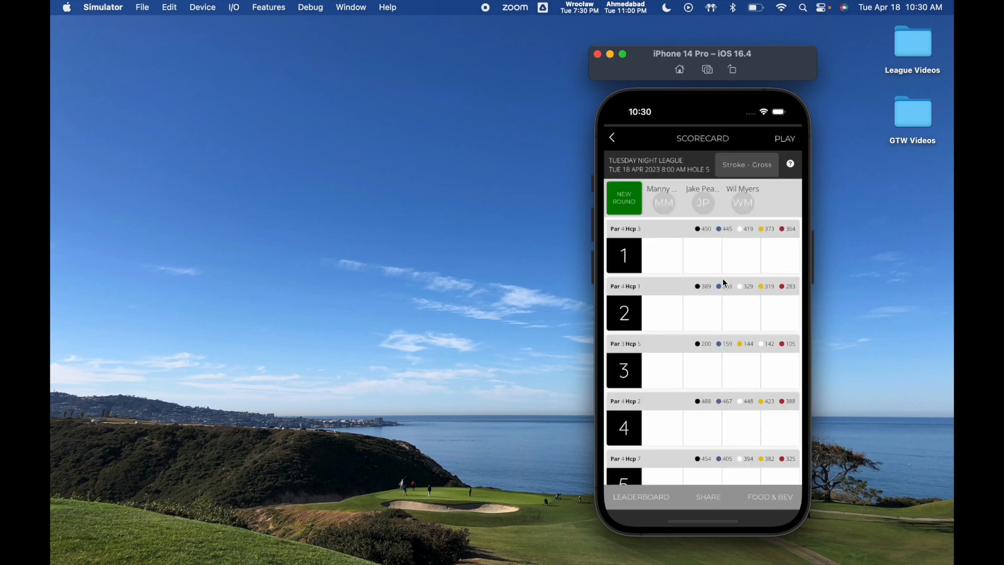
{"action": "left_click", "coordinate": [787, 143]}
{"action": "left_click", "coordinate": [744, 231]}
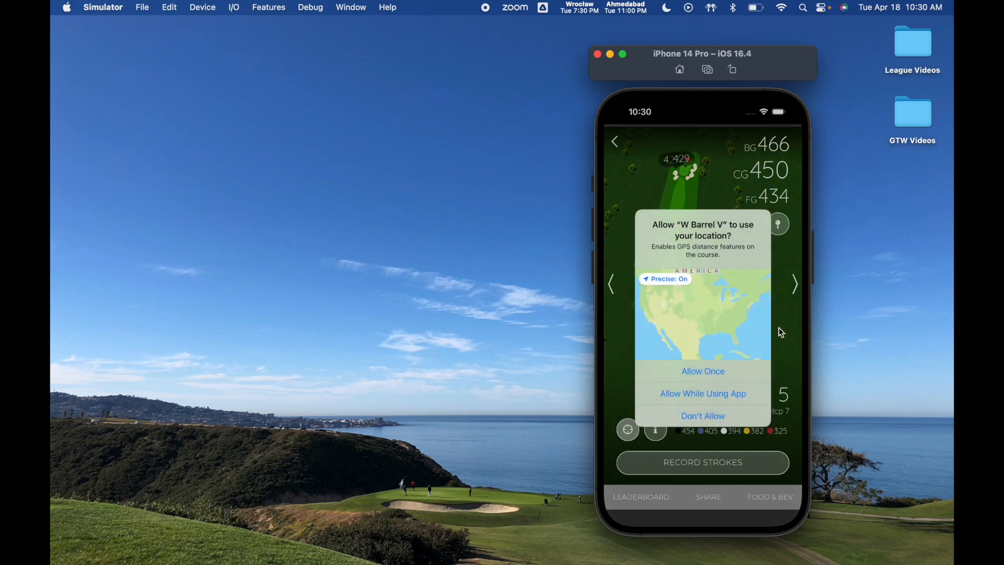
{"action": "left_click", "coordinate": [734, 395]}
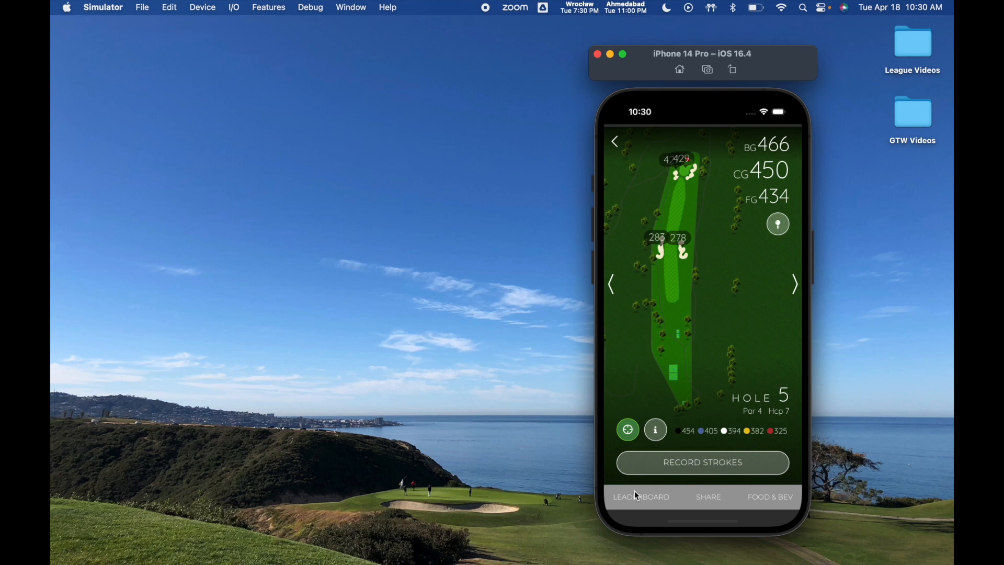
Leave the league round and start a Tuesday Afternoon Stroke Play round as Justin Herbert, dismissing the welcome message.
{"action": "left_click", "coordinate": [617, 144]}
{"action": "left_click", "coordinate": [618, 144]}
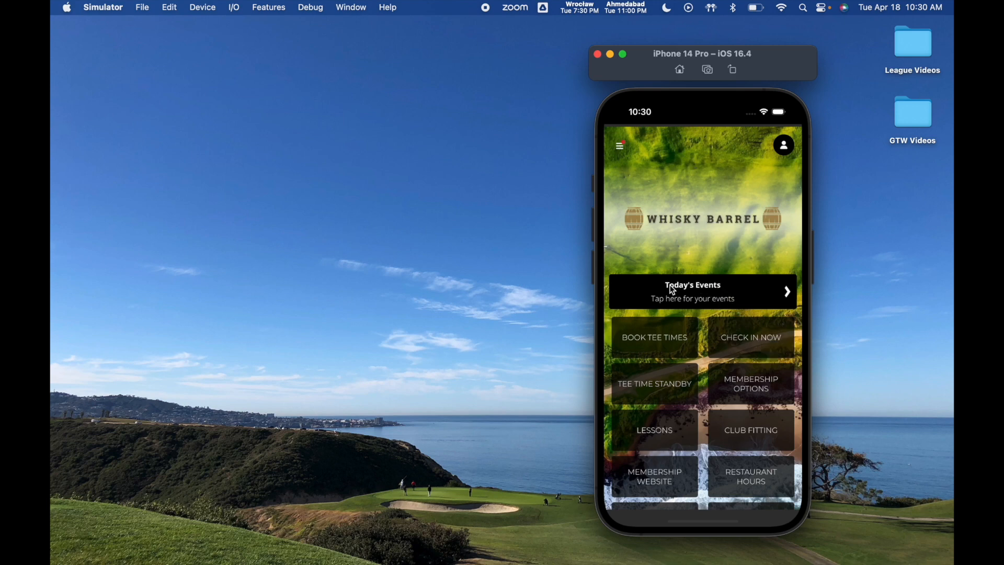
{"action": "left_click", "coordinate": [686, 284]}
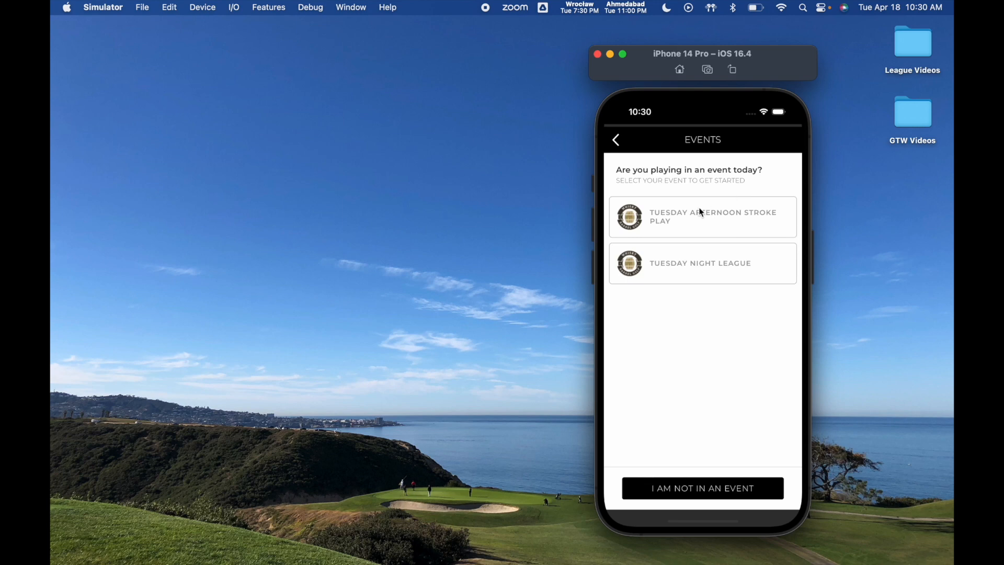
{"action": "left_click", "coordinate": [727, 221]}
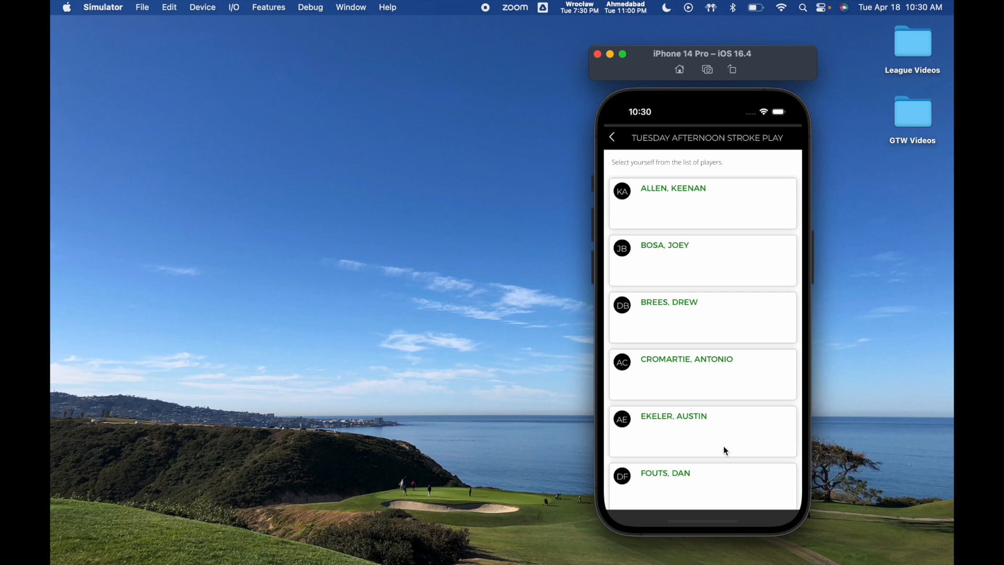
{"action": "left_click_drag", "start_coordinate": [714, 369], "coordinate": [700, 250]}
{"action": "left_click_drag", "start_coordinate": [720, 329], "coordinate": [715, 193]}
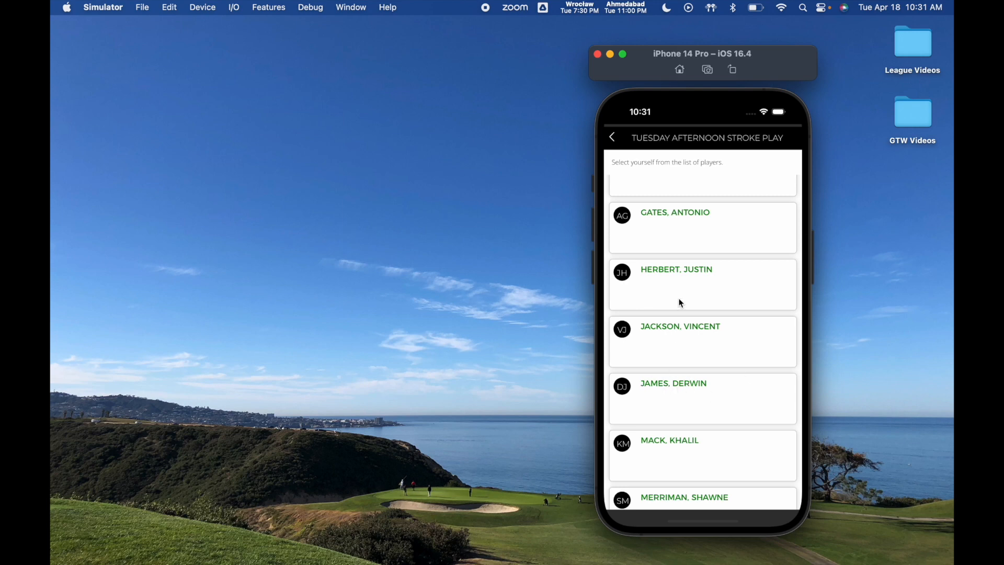
{"action": "left_click", "coordinate": [678, 276]}
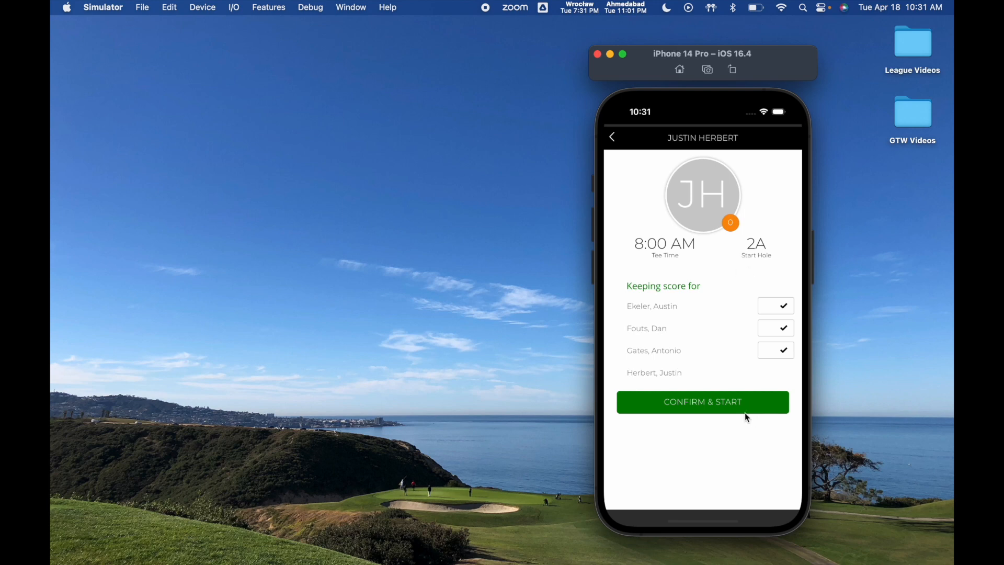
{"action": "left_click", "coordinate": [732, 404]}
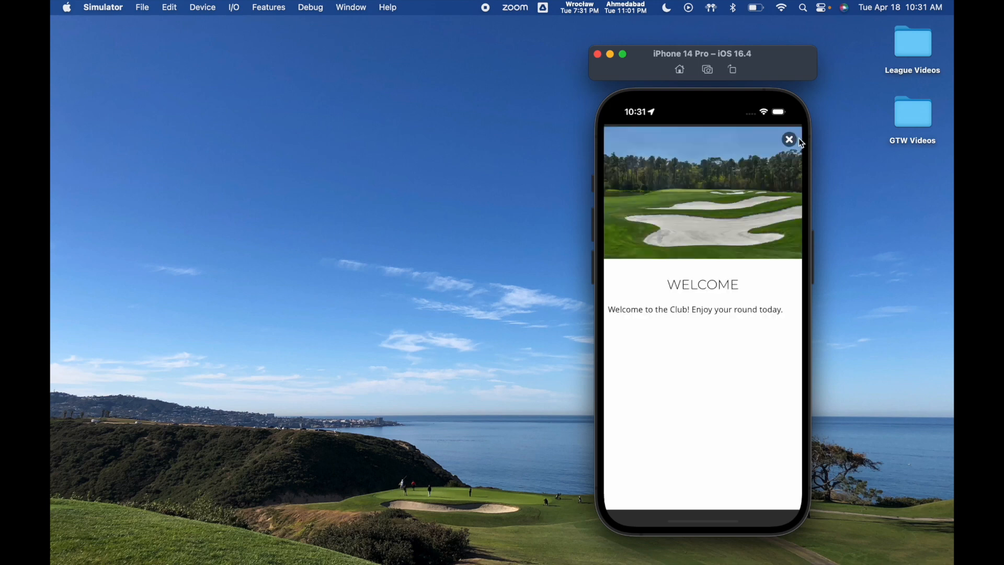
{"action": "left_click", "coordinate": [790, 139]}
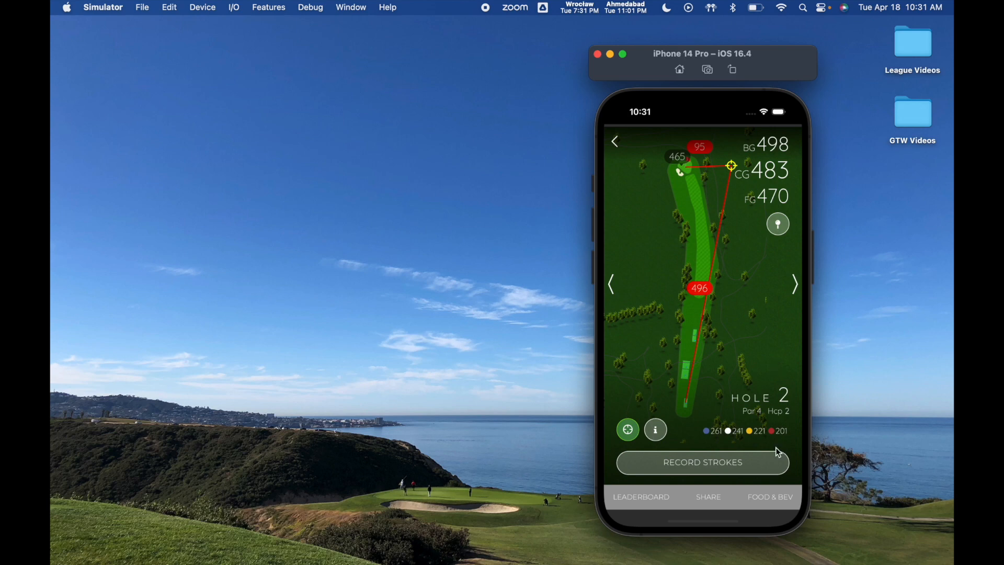
Switch to Chrome and open the Groups page of the Tuesday Afternoon Stroke Play event.
{"action": "mouse_move", "coordinate": [724, 554]}
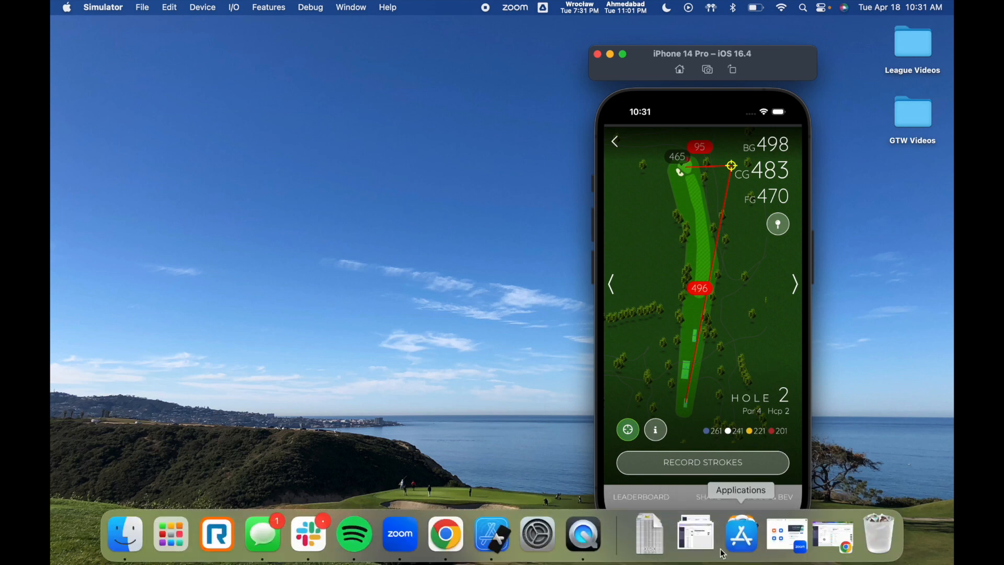
{"action": "left_click", "coordinate": [837, 549]}
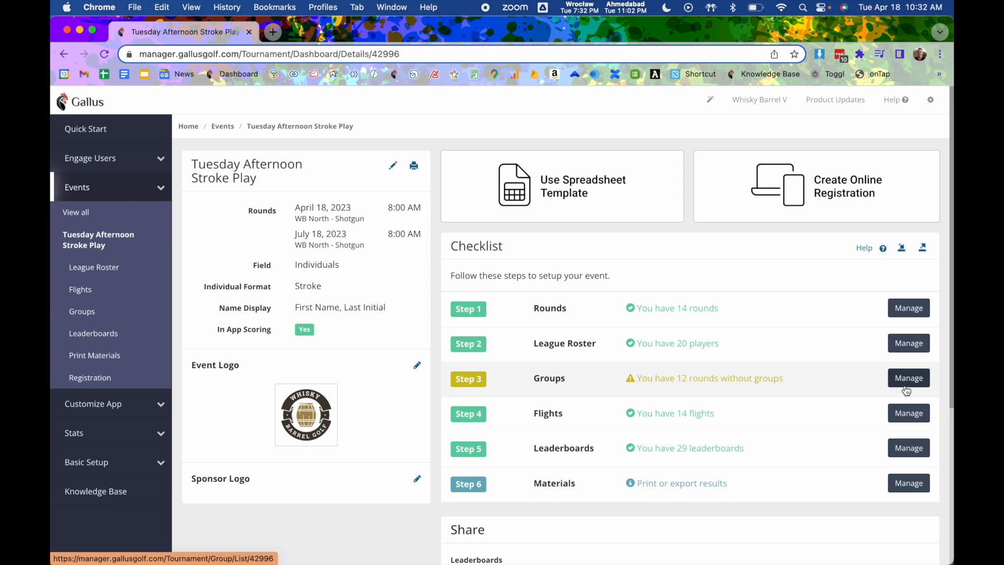
{"action": "left_click", "coordinate": [544, 377]}
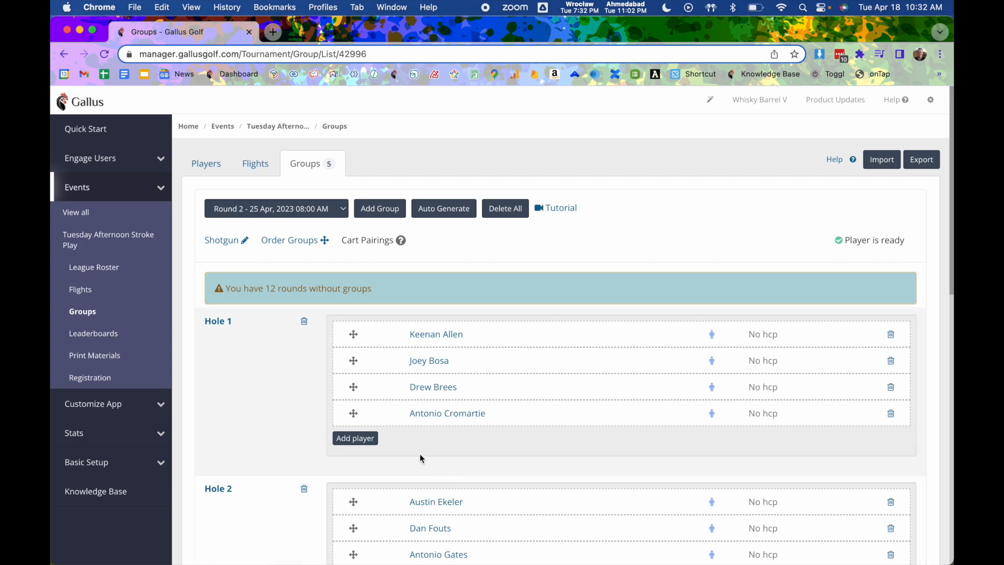
Choose Round 3 (02 May, 2023) and add a group at hole number 1, position A.
{"action": "left_click", "coordinate": [298, 208]}
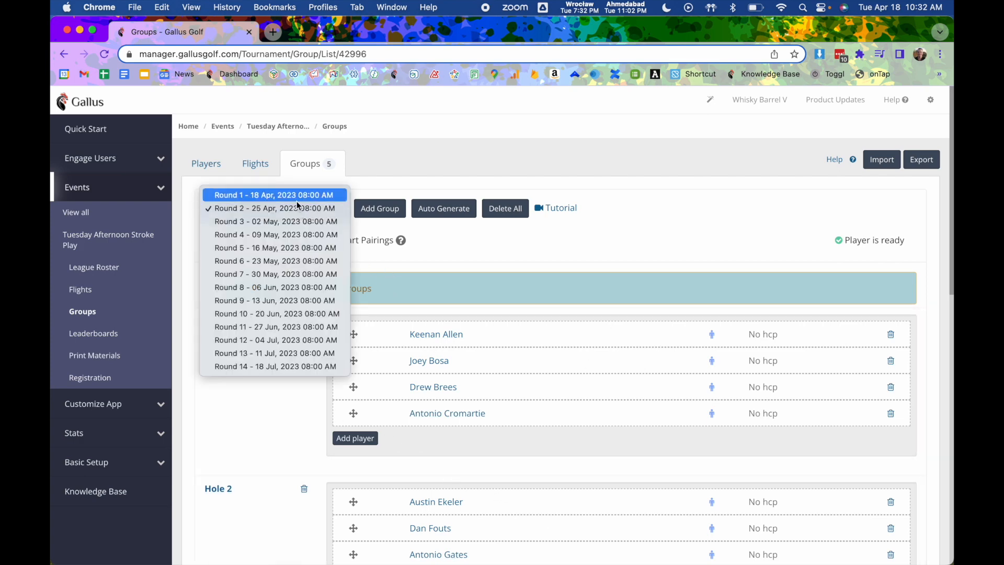
{"action": "left_click", "coordinate": [285, 209]}
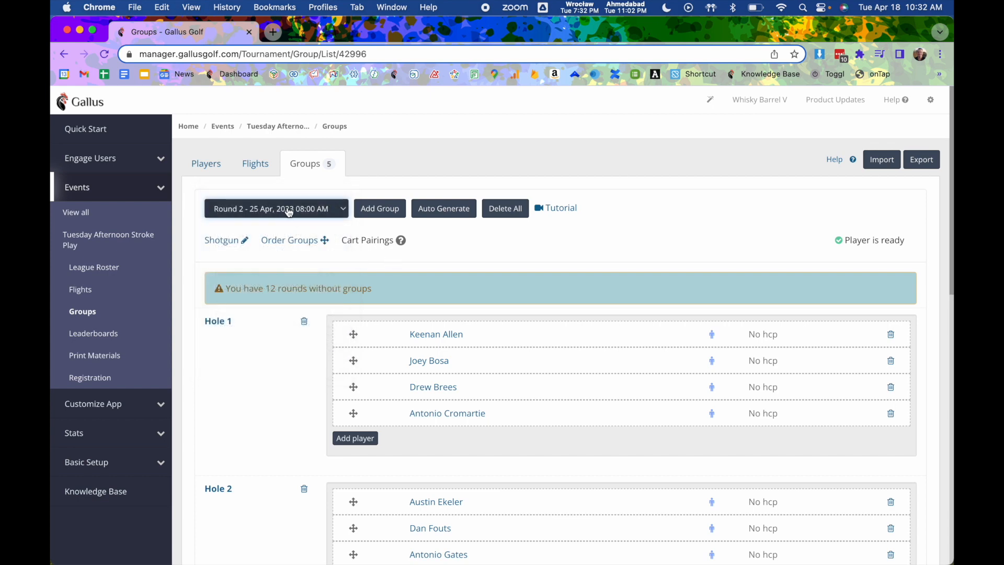
{"action": "left_click", "coordinate": [286, 209]}
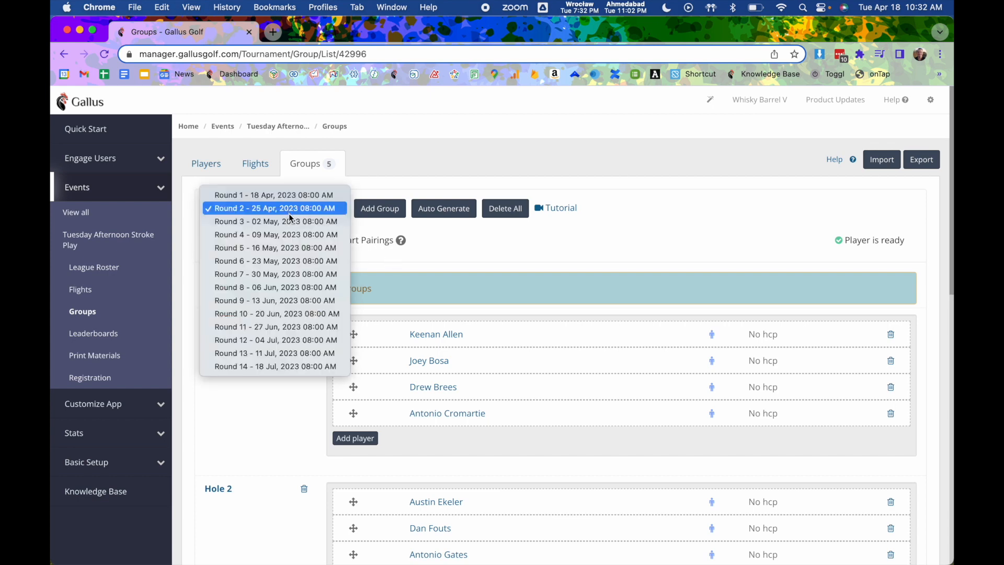
{"action": "left_click", "coordinate": [291, 222]}
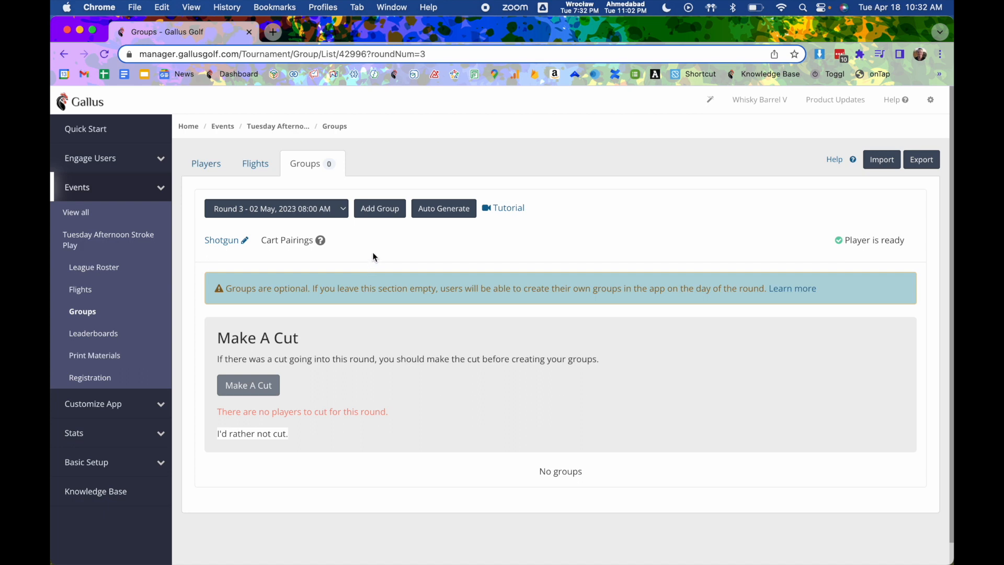
{"action": "left_click", "coordinate": [396, 212]}
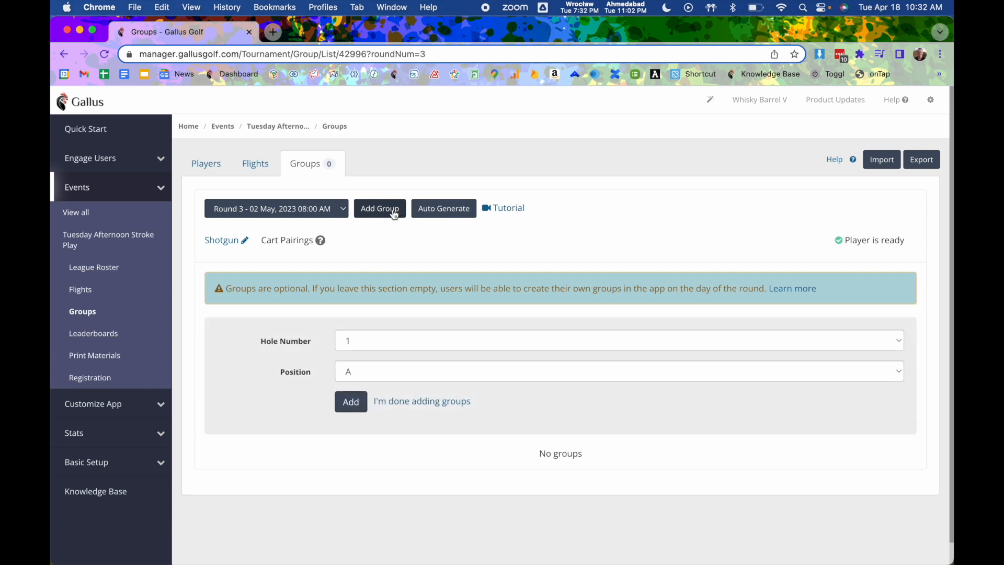
{"action": "left_click", "coordinate": [351, 401]}
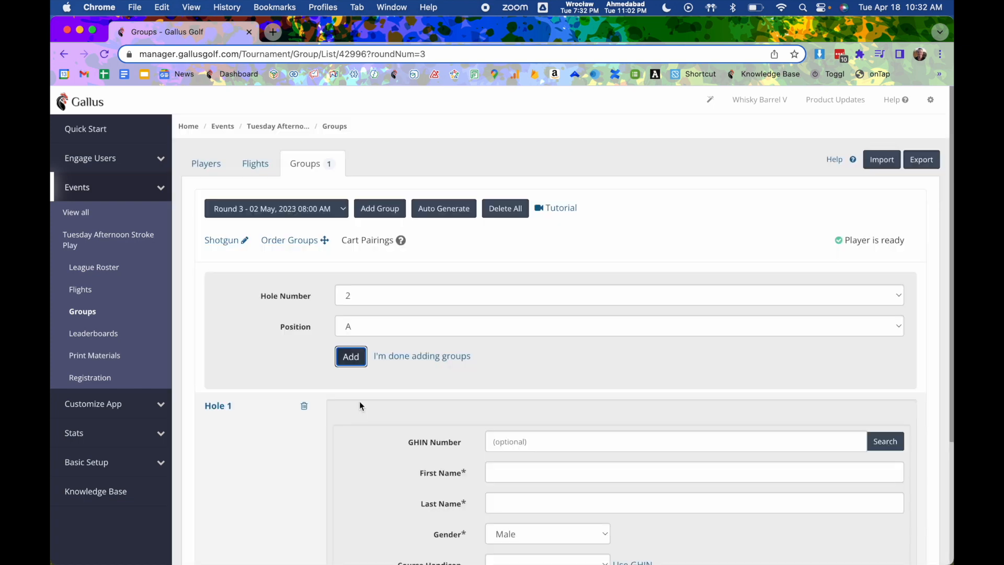
Add the existing player Justin Herbert to the Hole 1 group.
{"action": "scroll", "coordinate": [397, 376], "scroll_direction": "down", "scroll_amount": 3}
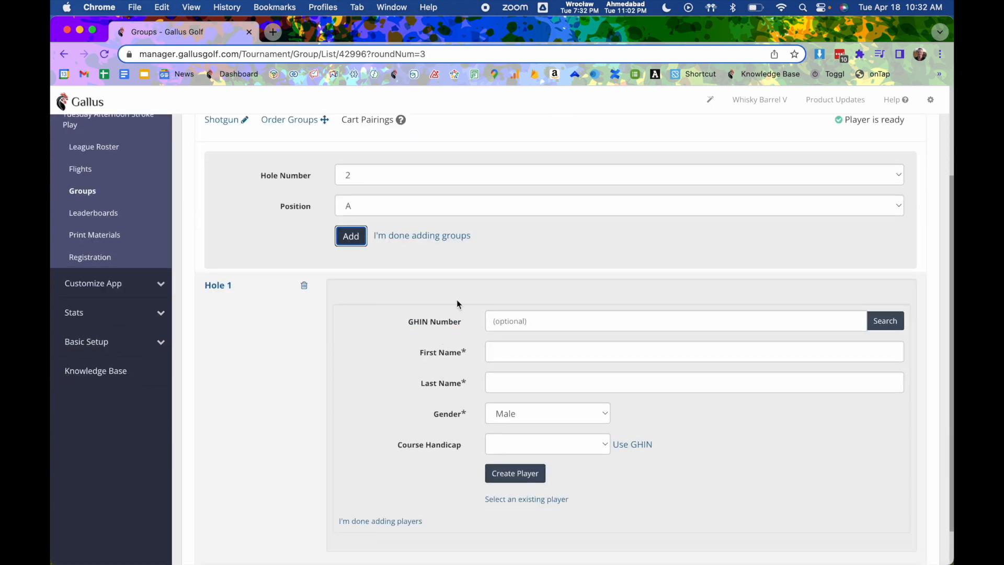
{"action": "left_click", "coordinate": [495, 500]}
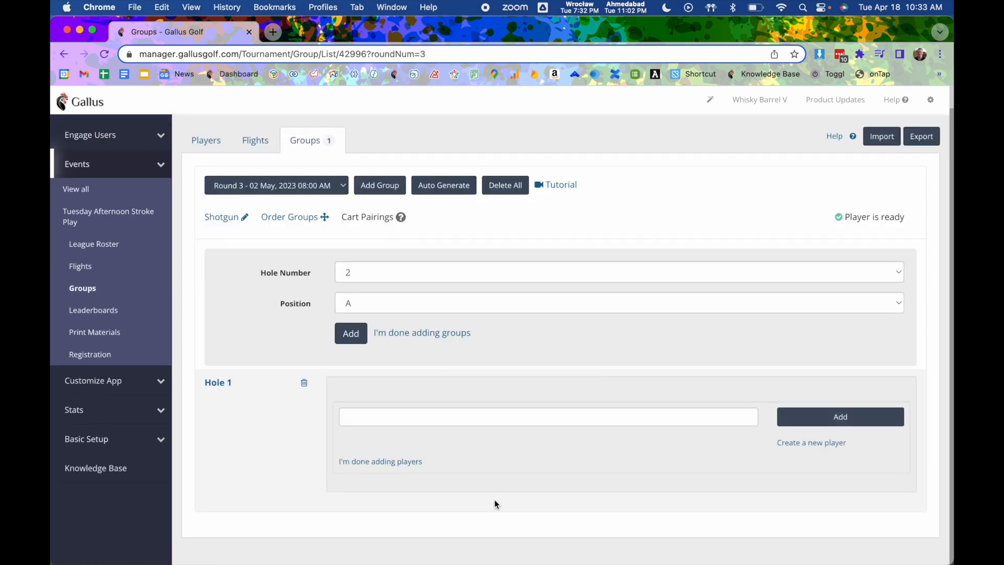
{"action": "left_click", "coordinate": [409, 413]}
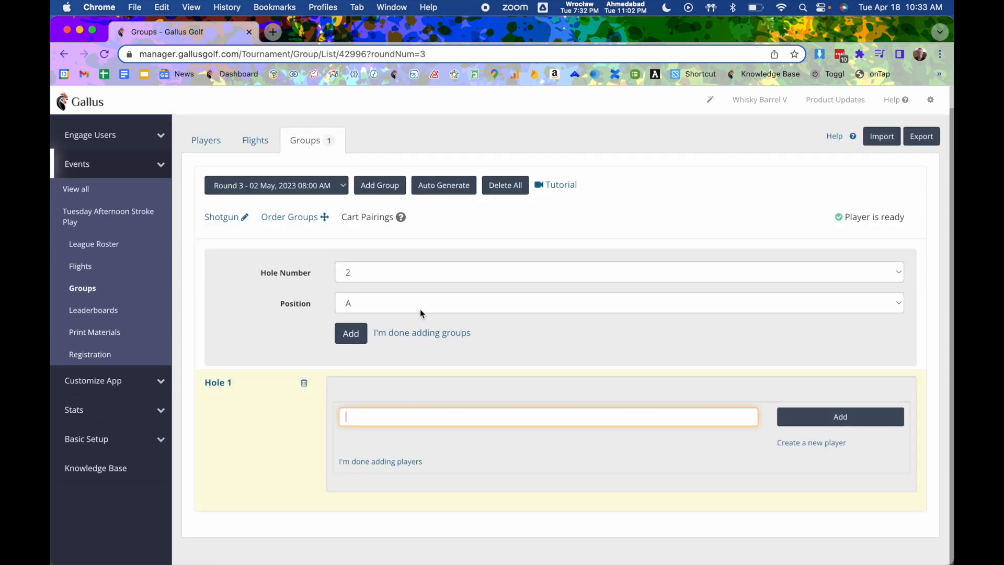
{"action": "type", "text": "herbert"}
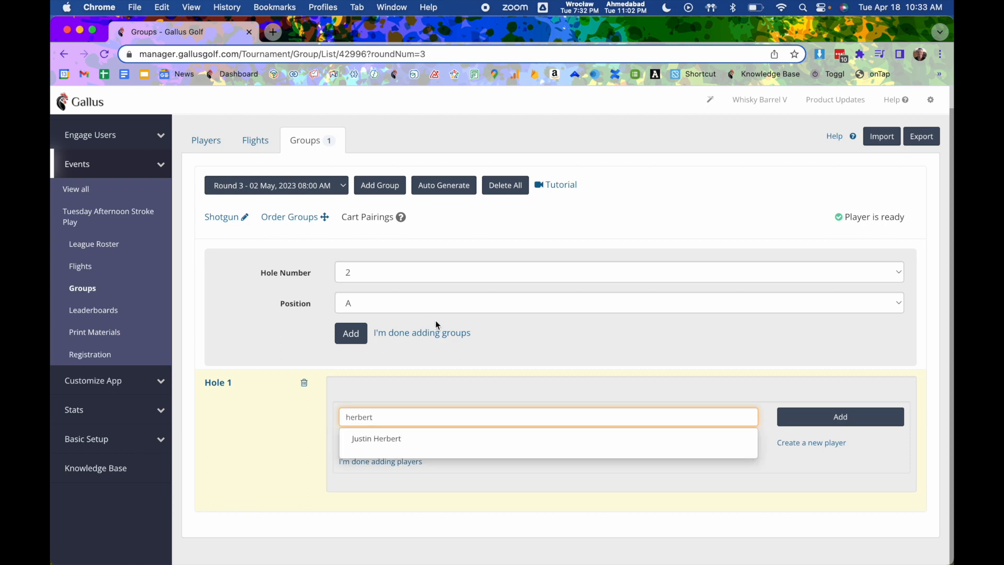
{"action": "left_click", "coordinate": [432, 438]}
{"action": "left_click", "coordinate": [878, 417]}
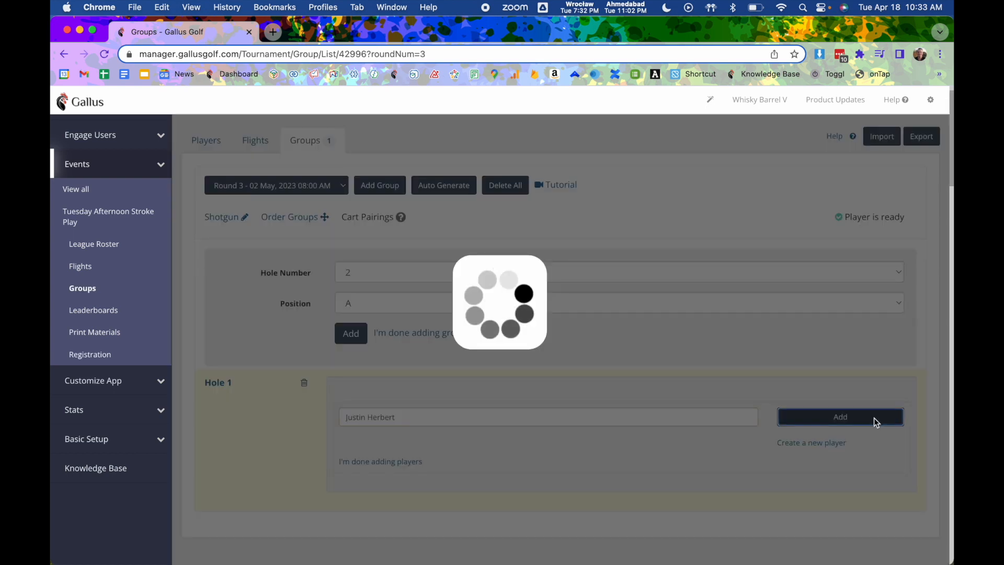
Add the existing player Drew Brees to the Hole 1 group.
{"action": "left_click", "coordinate": [447, 430]}
{"action": "type", "text": "brees"}
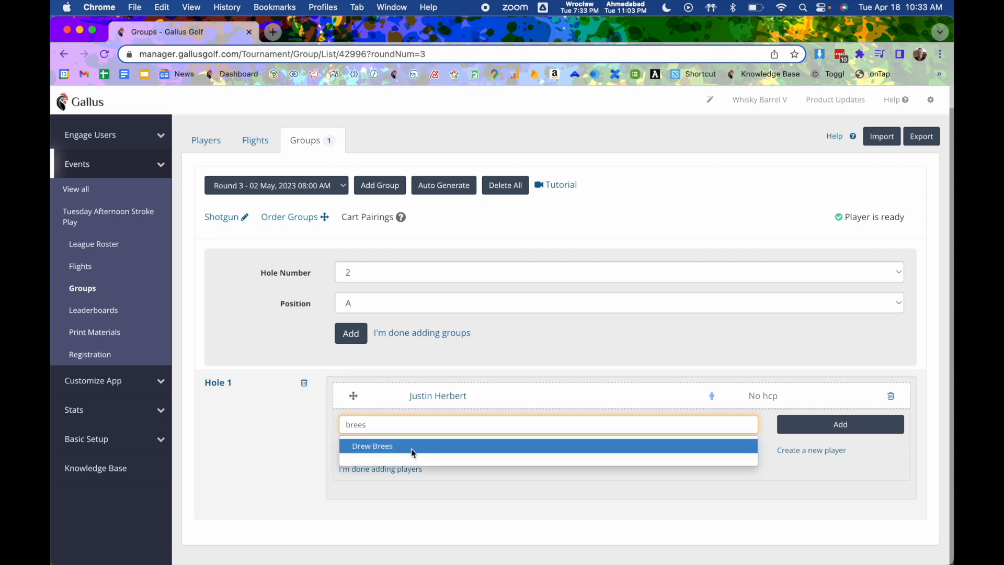
{"action": "left_click", "coordinate": [408, 452]}
{"action": "left_click", "coordinate": [853, 426]}
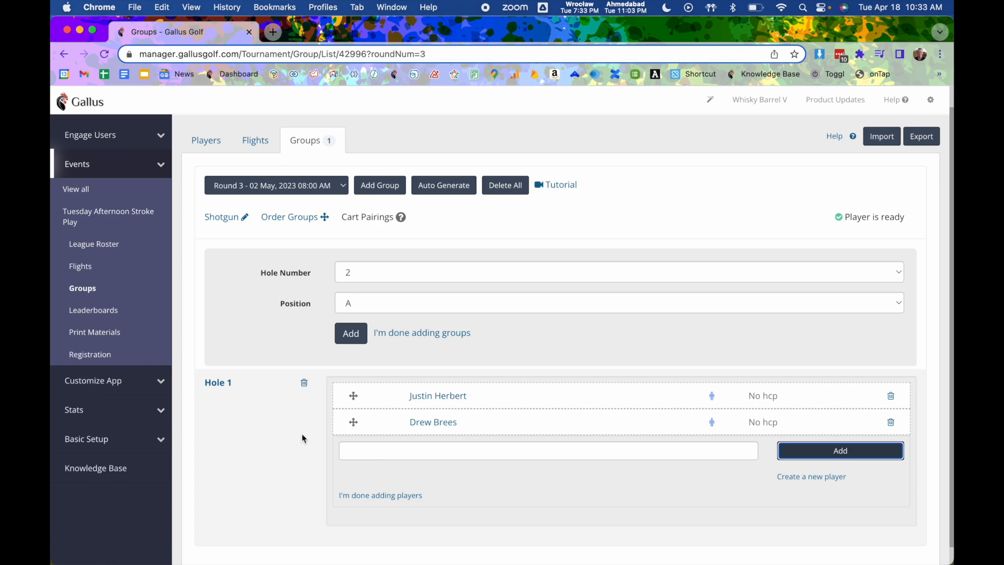
Add a group at hole number 2, position A, with the existing player Antonio Gates, and finish adding players to it.
{"action": "left_click", "coordinate": [356, 333]}
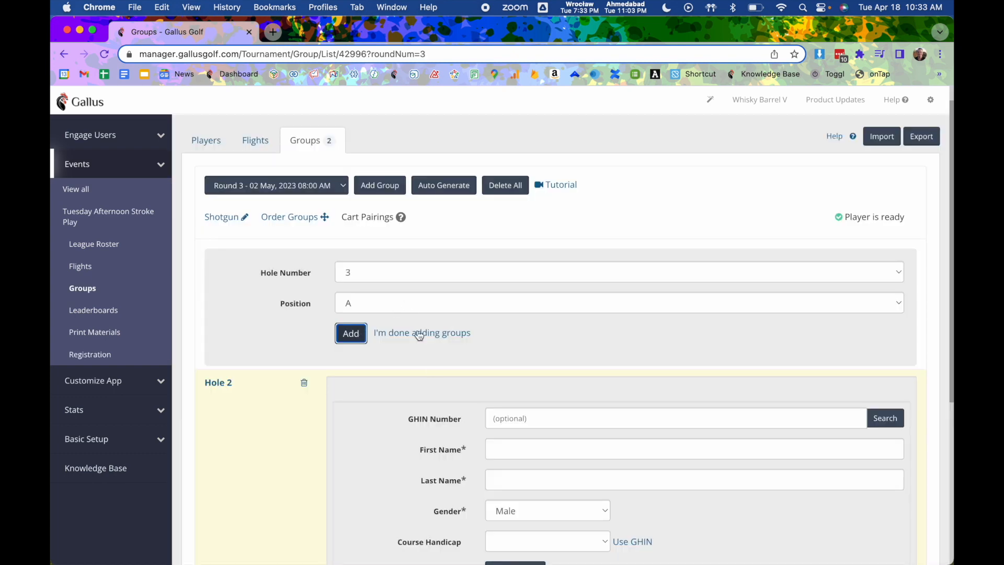
{"action": "scroll", "coordinate": [426, 381], "scroll_direction": "down", "scroll_amount": 5}
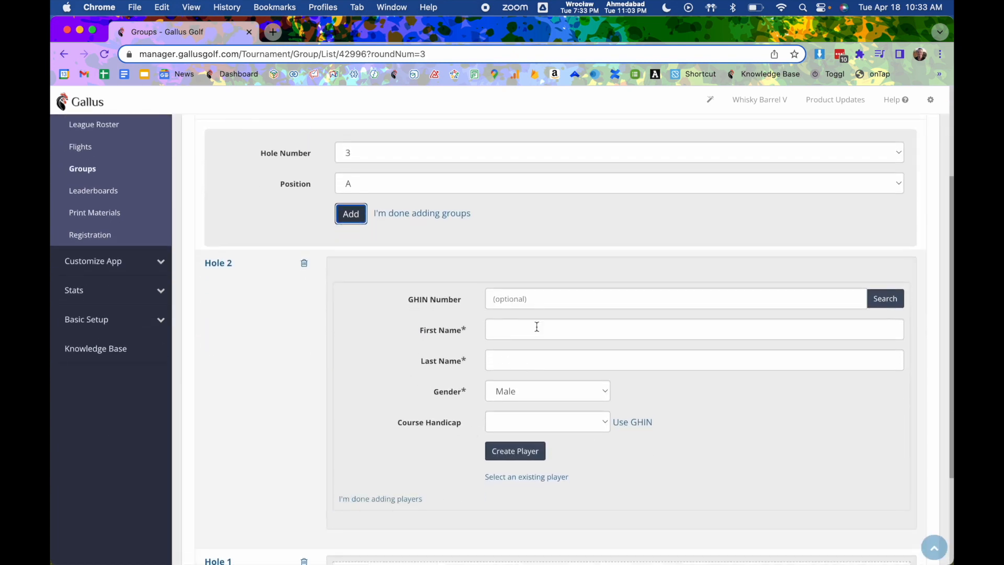
{"action": "left_click", "coordinate": [529, 478]}
{"action": "left_click", "coordinate": [455, 324]}
{"action": "type", "text": "gates"}
{"action": "left_click", "coordinate": [445, 343]}
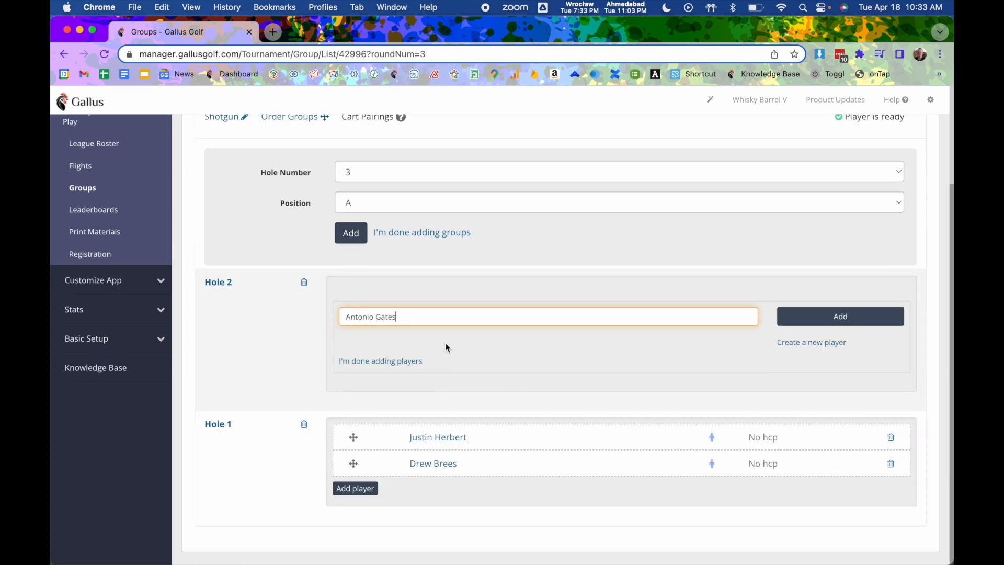
{"action": "left_click", "coordinate": [784, 315]}
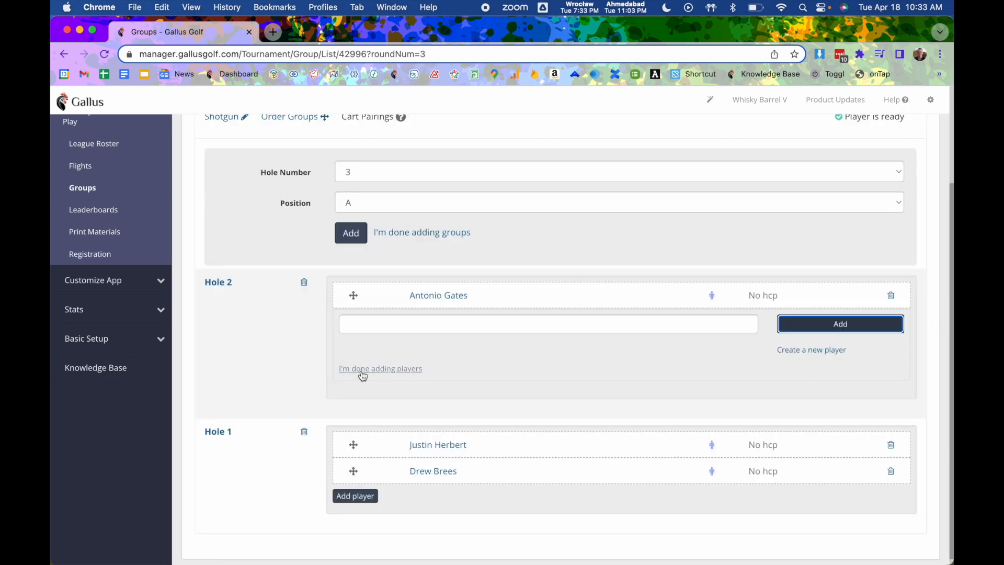
{"action": "left_click", "coordinate": [362, 372]}
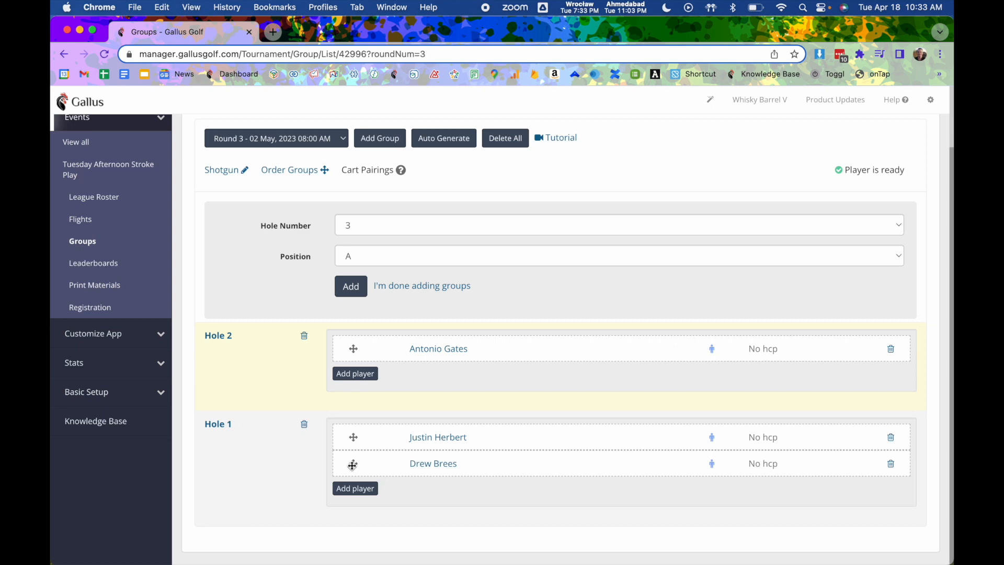
Move Drew Brees from the Hole 1 group to the Hole 2 group, and open existing-player selection for the Hole 1 group.
{"action": "mouse_move", "coordinate": [353, 465]}
{"action": "left_mouse_down"}
{"action": "mouse_move", "coordinate": [403, 457]}
{"action": "mouse_move", "coordinate": [399, 390]}
{"action": "mouse_move", "coordinate": [351, 350]}
{"action": "left_mouse_up"}
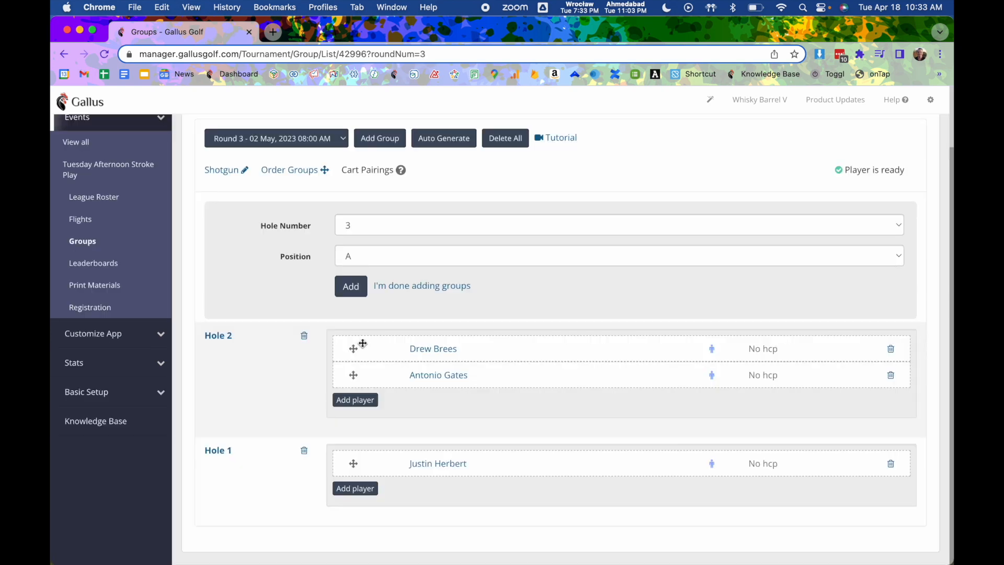
{"action": "left_click", "coordinate": [357, 490]}
{"action": "scroll", "coordinate": [356, 470], "scroll_direction": "down", "scroll_amount": 1}
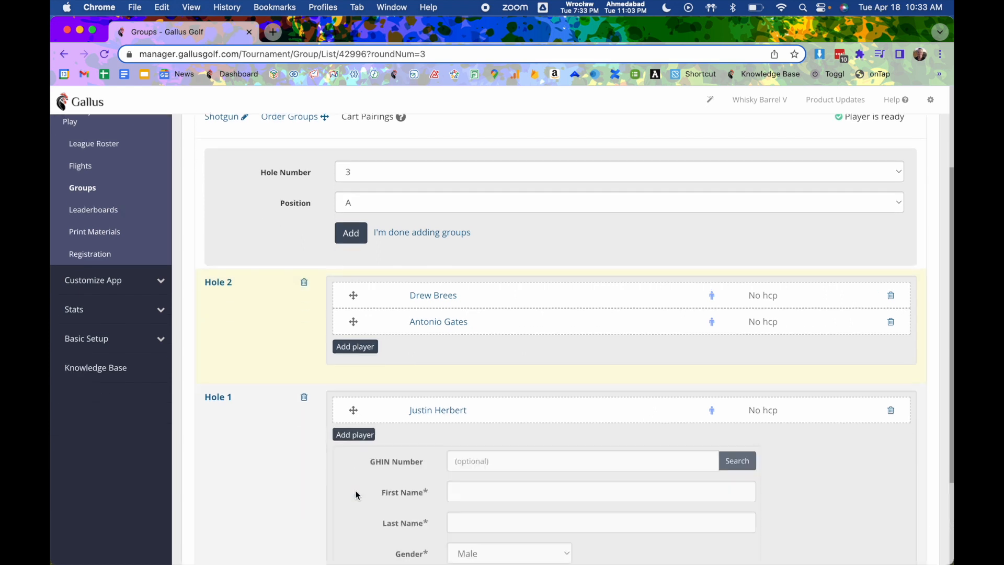
{"action": "scroll", "coordinate": [358, 454], "scroll_direction": "down", "scroll_amount": 3}
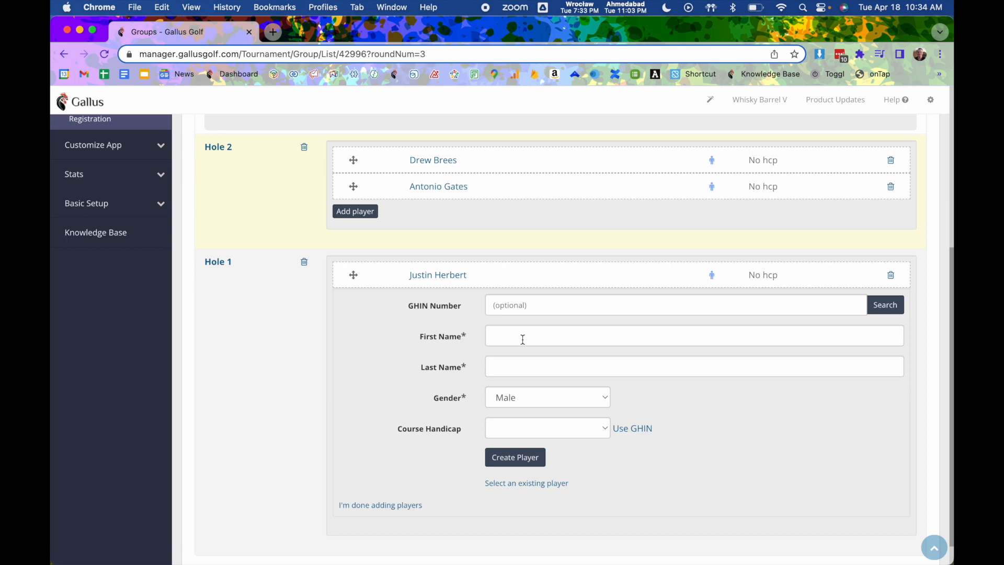
{"action": "left_click", "coordinate": [526, 485]}
{"action": "scroll", "coordinate": [510, 479], "scroll_direction": "up", "scroll_amount": 3}
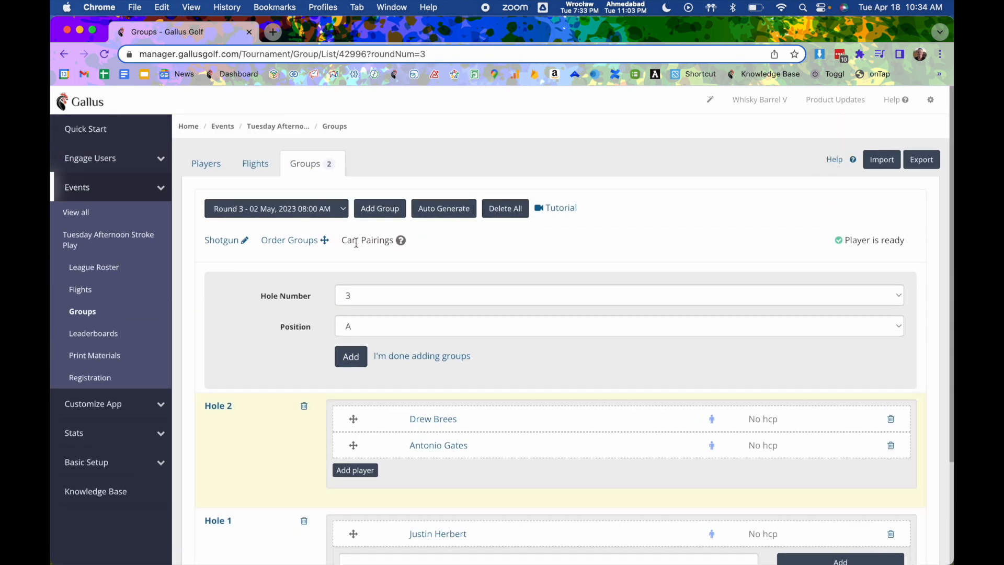
Open automatic group generation and review the choices for start type, players per group and maximum groups per hole.
{"action": "left_click", "coordinate": [431, 212]}
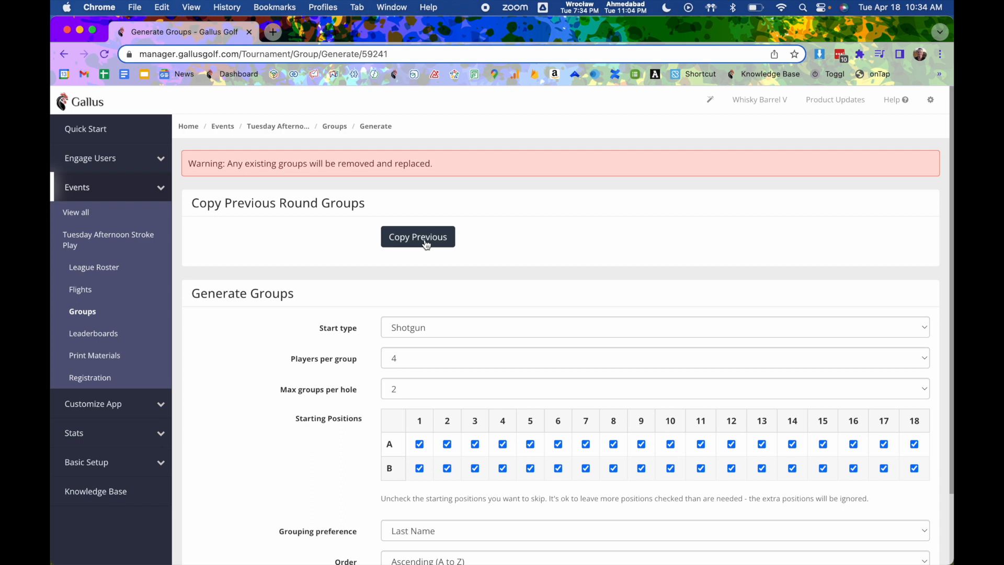
{"action": "scroll", "coordinate": [426, 245], "scroll_direction": "down", "scroll_amount": 3}
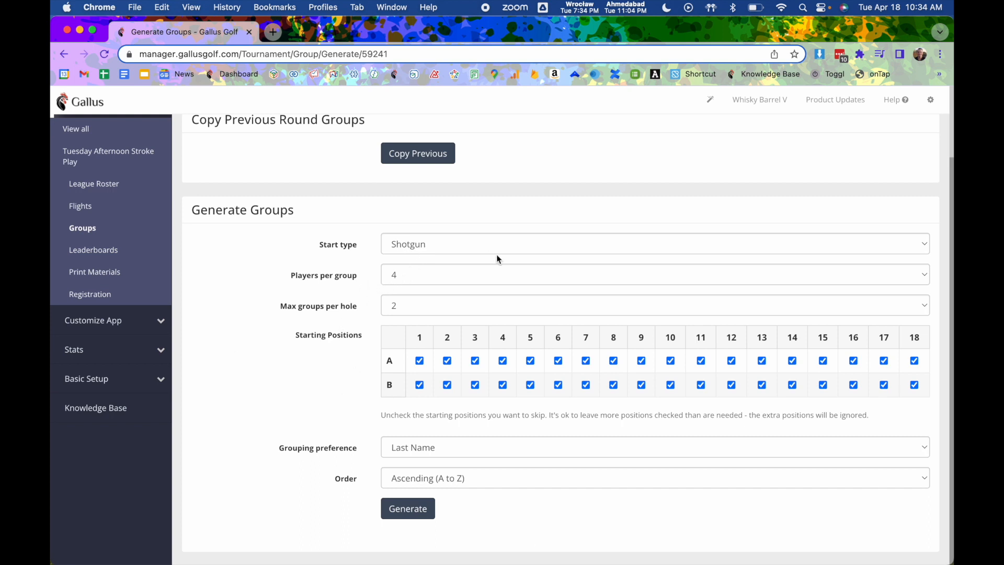
{"action": "left_click", "coordinate": [439, 244]}
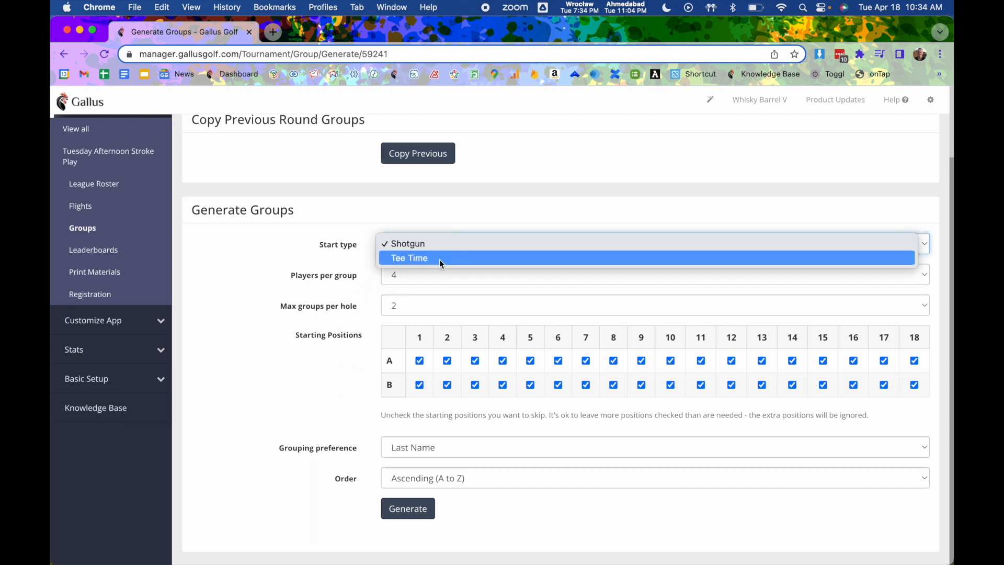
{"action": "left_click", "coordinate": [347, 250]}
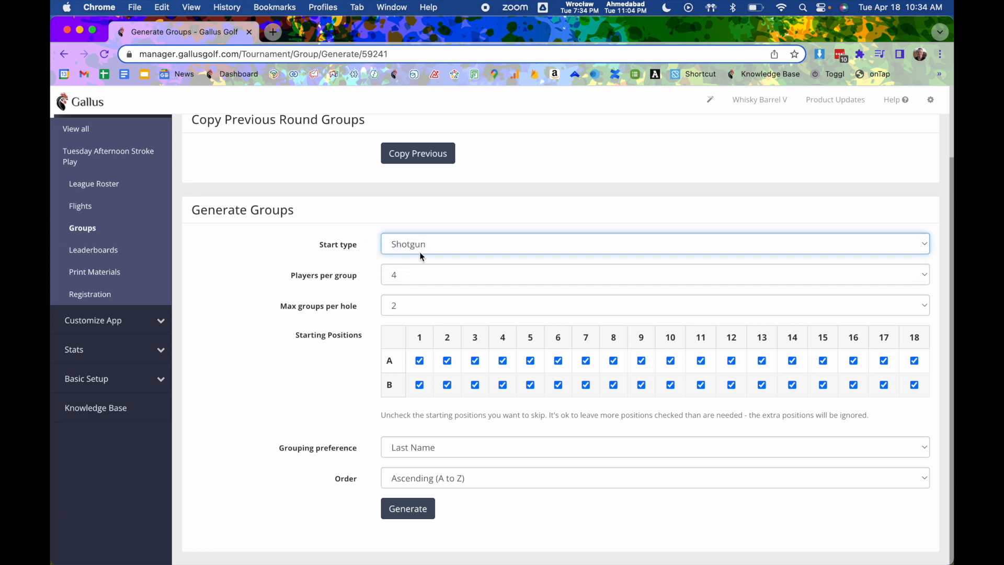
{"action": "left_click", "coordinate": [406, 278]}
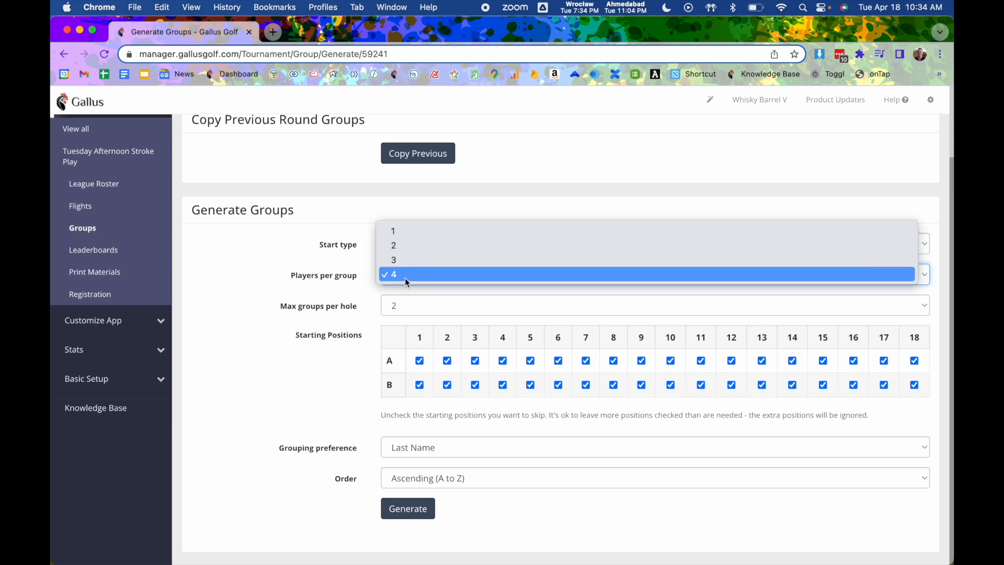
{"action": "left_click", "coordinate": [348, 282]}
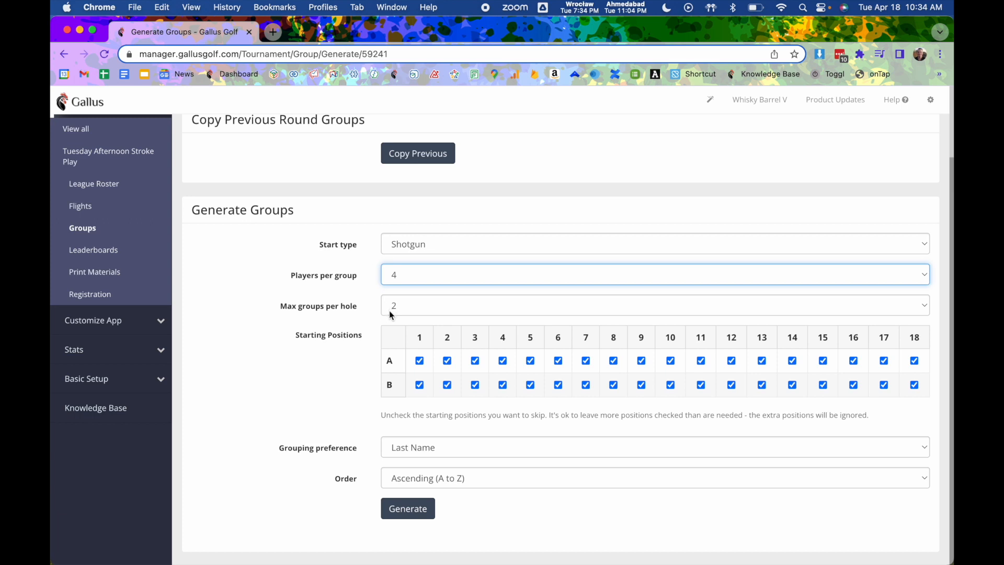
{"action": "left_click", "coordinate": [406, 308]}
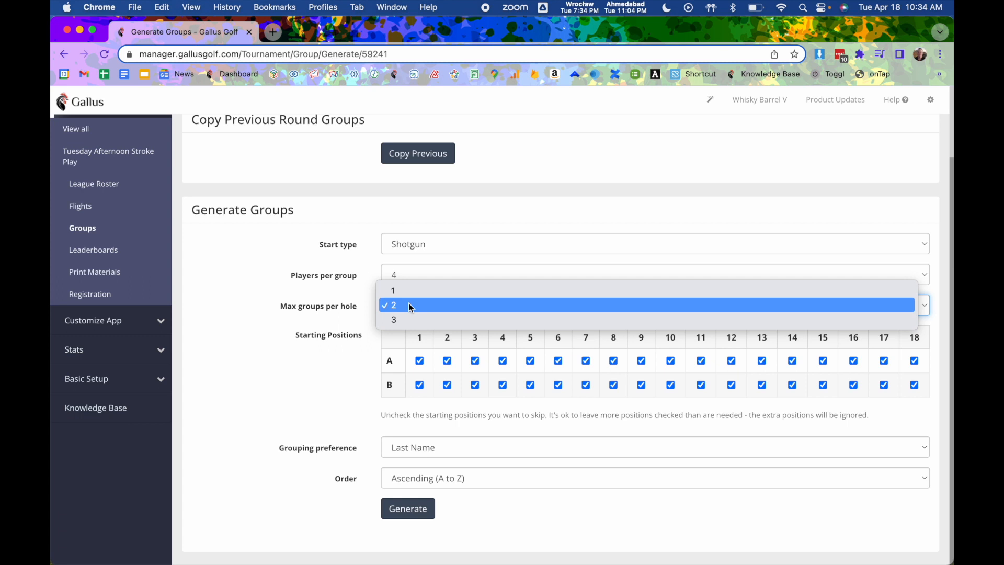
{"action": "left_click", "coordinate": [368, 309]}
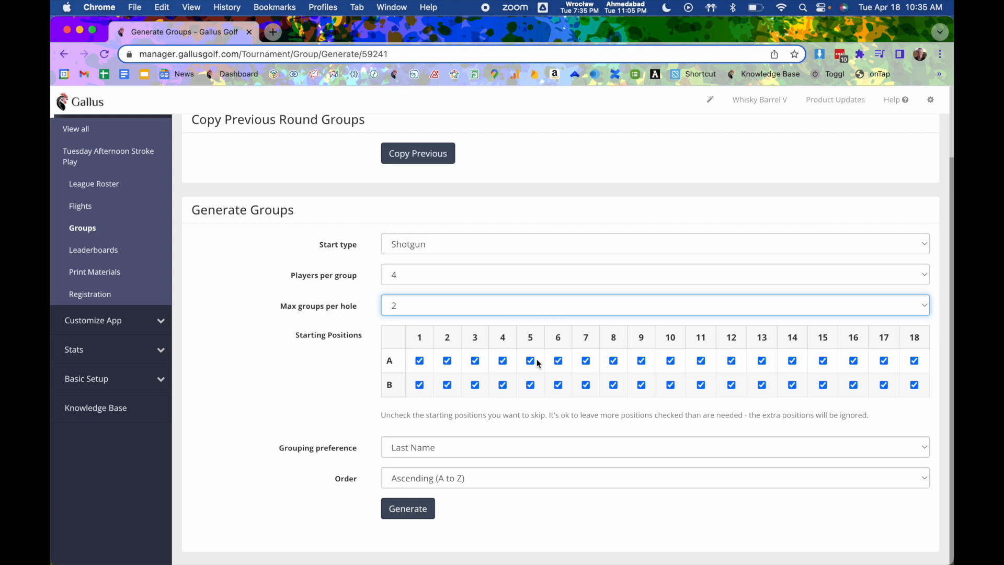
Set the maximum groups per hole to 3 and exclude starting positions B and C on hole 5.
{"action": "left_click", "coordinate": [531, 385]}
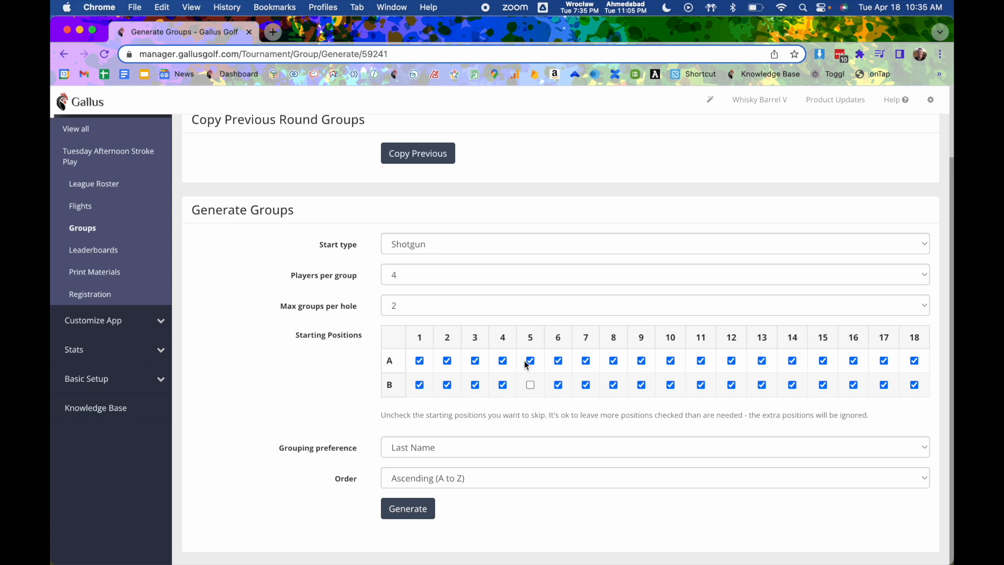
{"action": "left_click", "coordinate": [385, 306]}
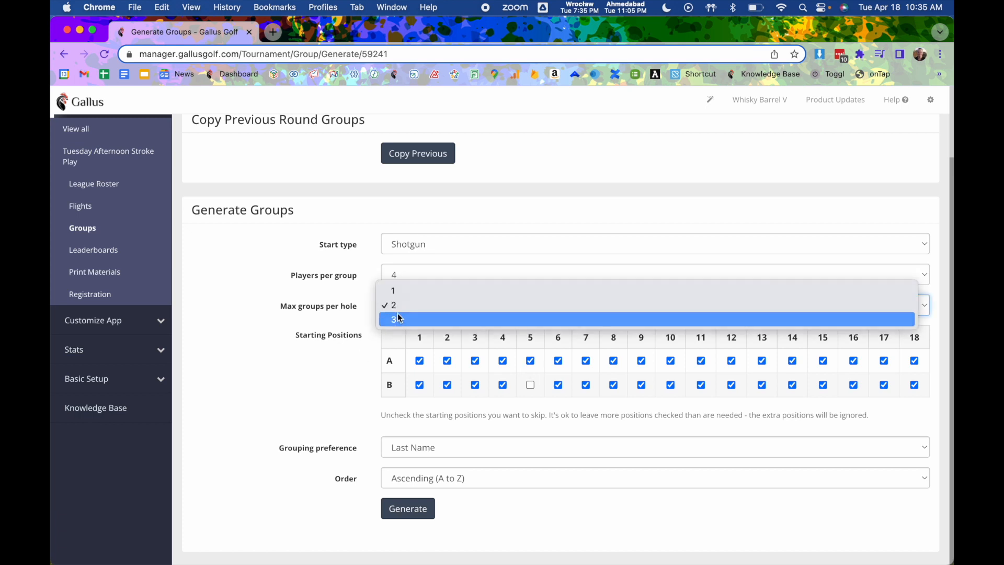
{"action": "left_click", "coordinate": [399, 317]}
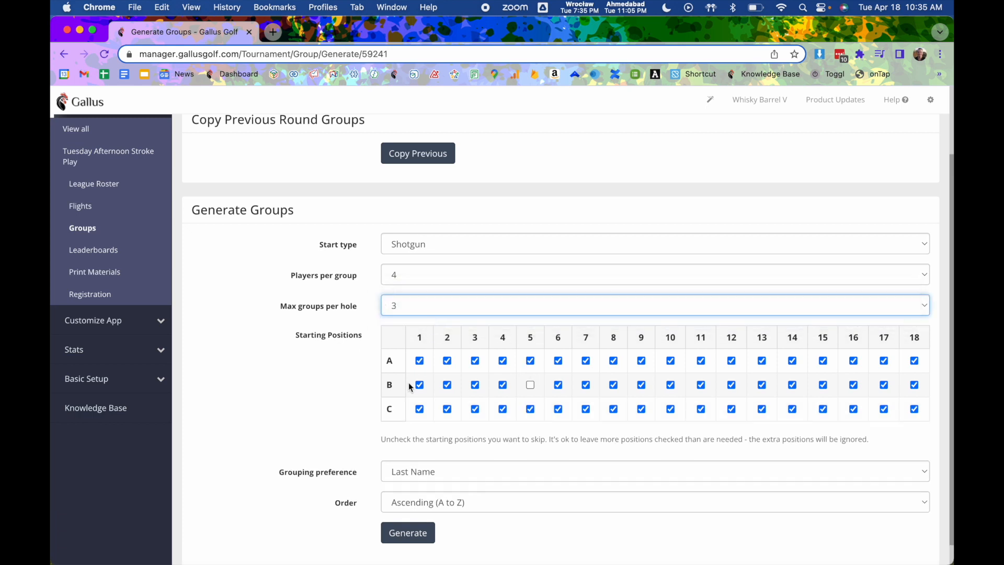
{"action": "left_click", "coordinate": [530, 409]}
{"action": "left_click", "coordinate": [530, 386]}
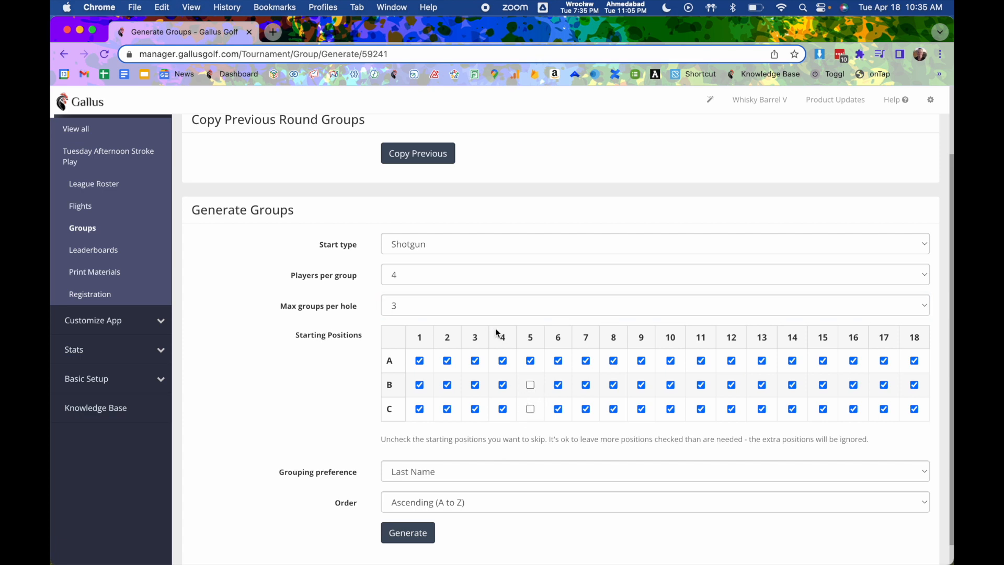
Examine the available grouping preferences and sort orders for the generated groups.
{"action": "scroll", "coordinate": [496, 333], "scroll_direction": "down", "scroll_amount": 1}
{"action": "left_click", "coordinate": [405, 448]}
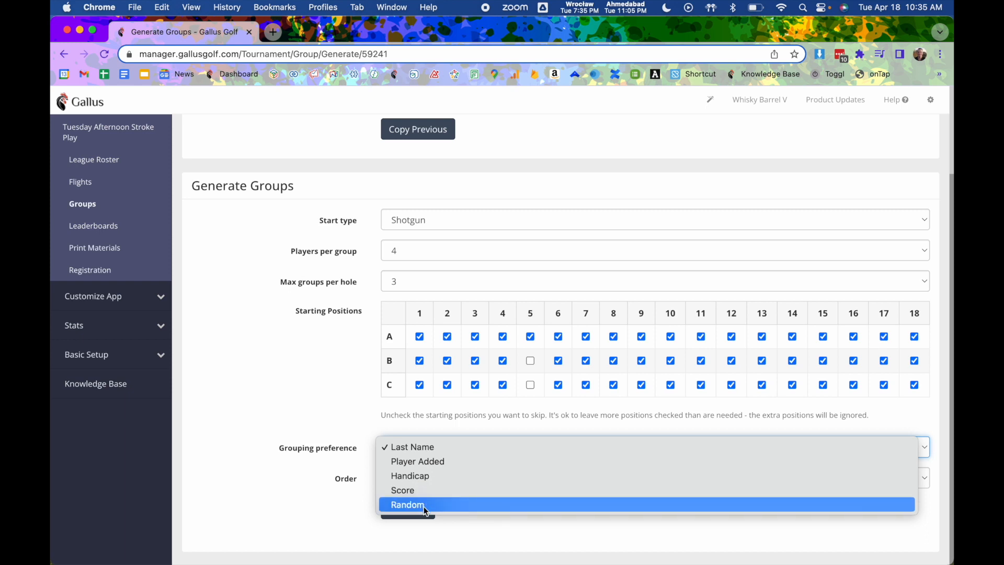
{"action": "left_click", "coordinate": [337, 466]}
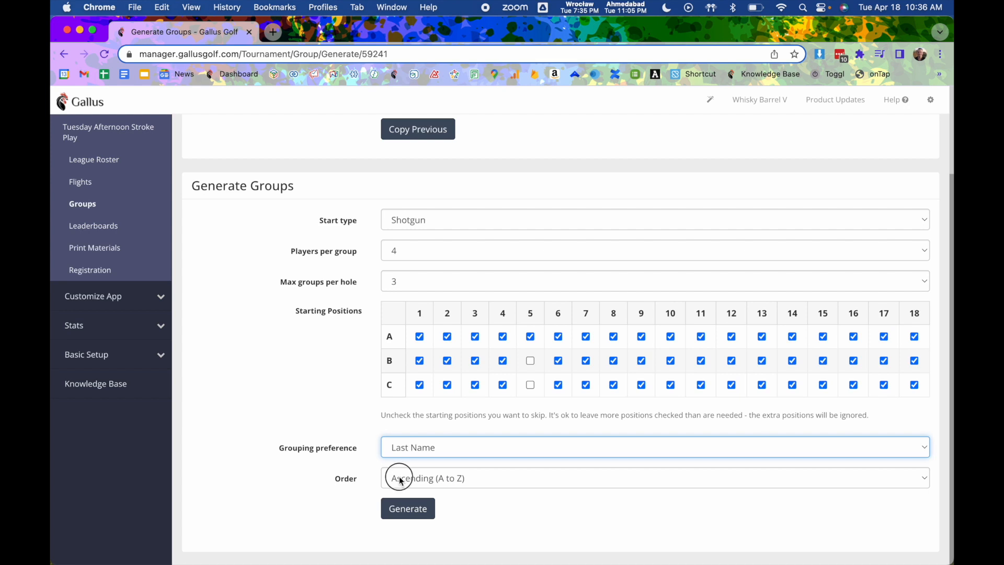
{"action": "left_click", "coordinate": [400, 478]}
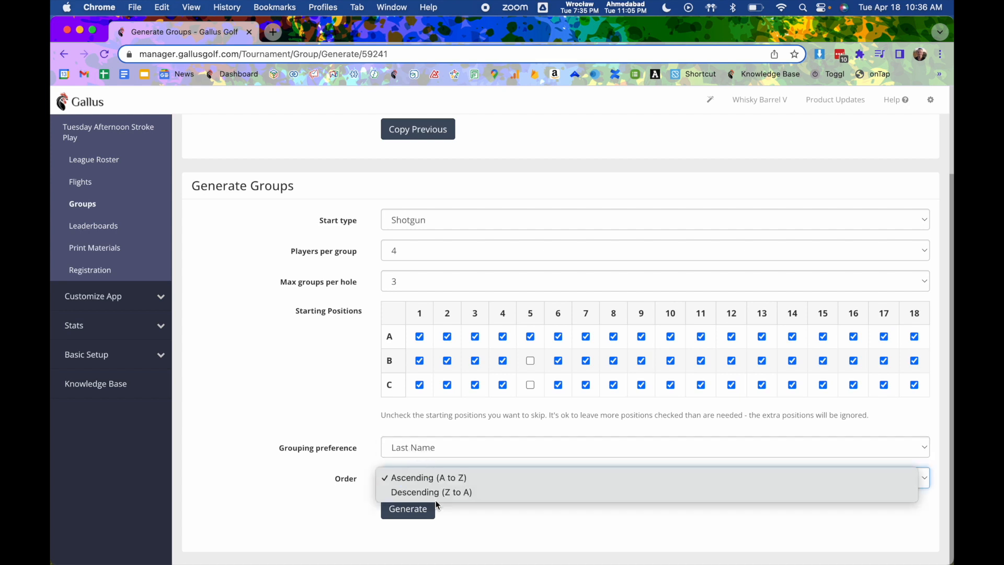
{"action": "left_click", "coordinate": [476, 525]}
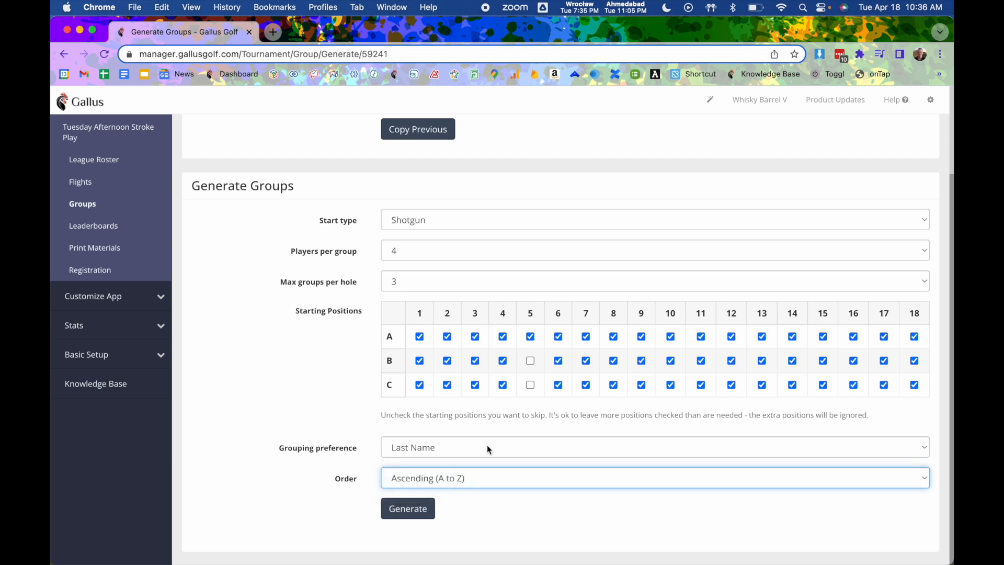
Set a Tee Time start with 7,8 as the minutes between groups and 1,10 as the starting holes.
{"action": "left_click", "coordinate": [403, 224]}
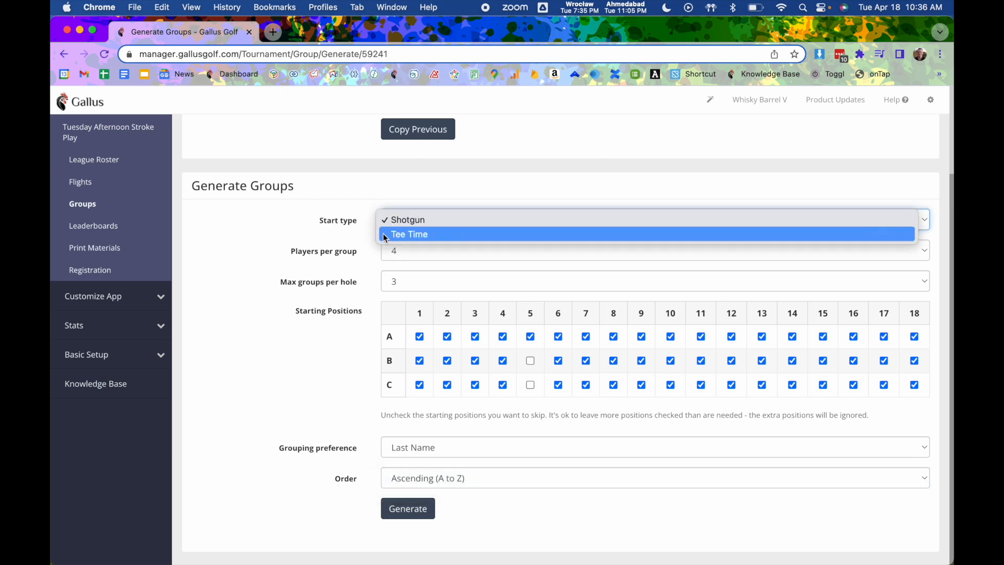
{"action": "left_click", "coordinate": [384, 233]}
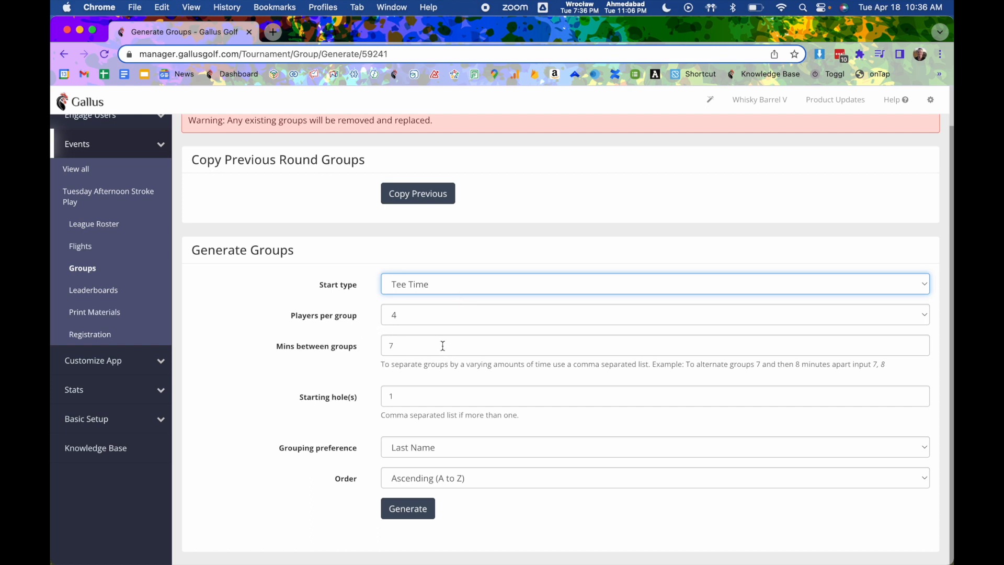
{"action": "left_click", "coordinate": [403, 346]}
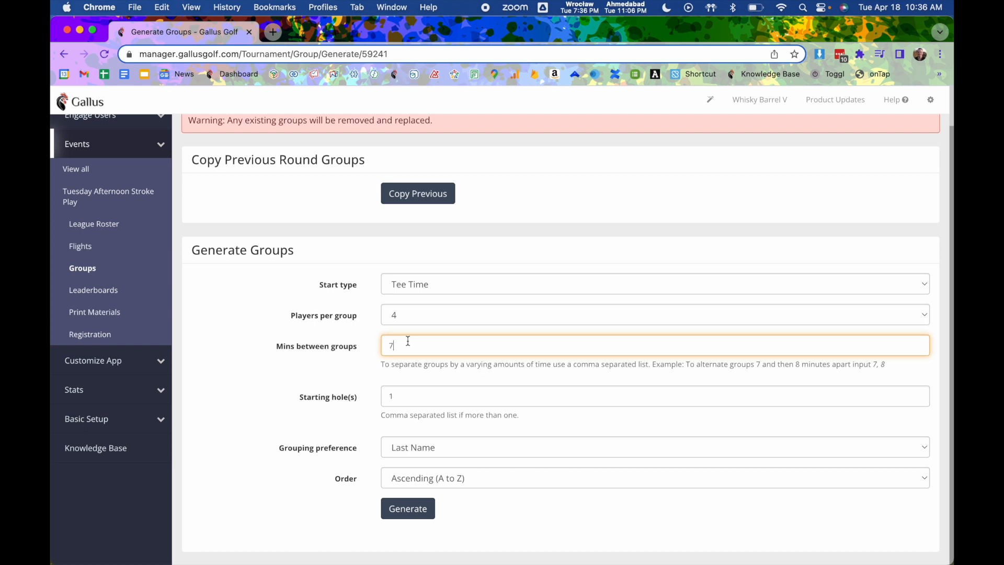
{"action": "type", "text": ",8"}
{"action": "left_click", "coordinate": [407, 398]}
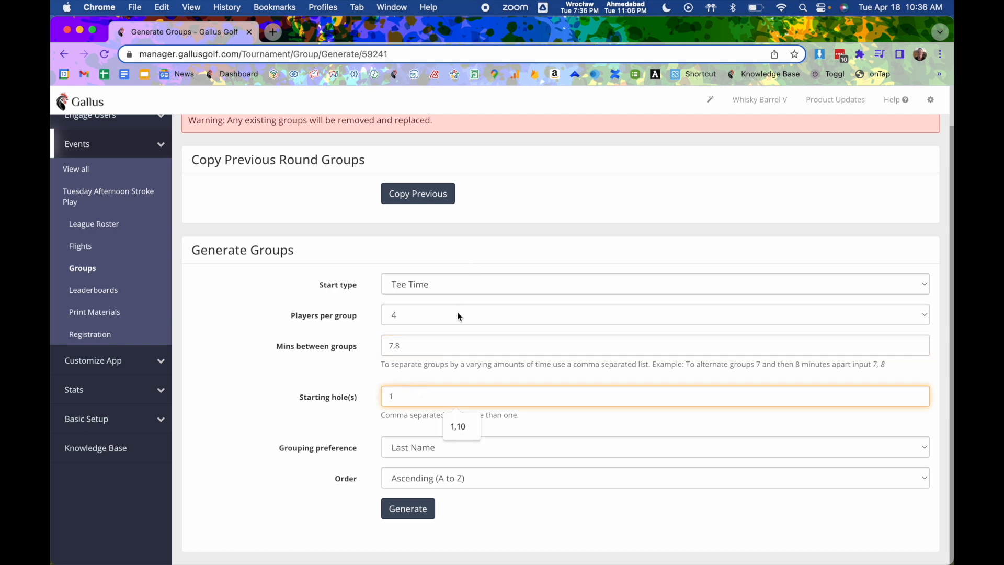
{"action": "type", "text": "1,10"}
Switch the start type to Shotgun with a maximum of 2 groups per hole, and generate the groups.
{"action": "left_click", "coordinate": [445, 286]}
{"action": "left_click", "coordinate": [432, 275]}
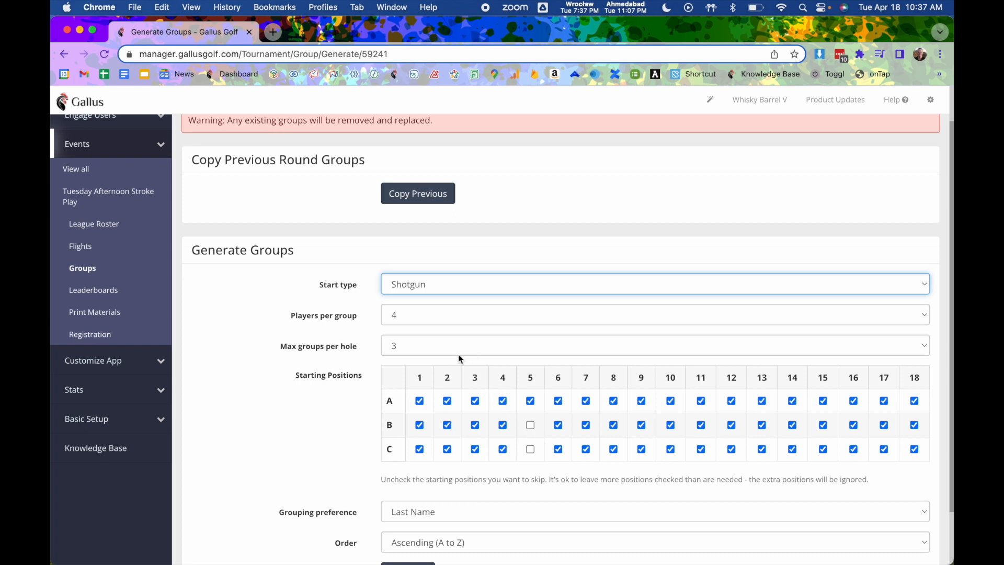
{"action": "left_click", "coordinate": [441, 343]}
{"action": "left_click", "coordinate": [444, 332]}
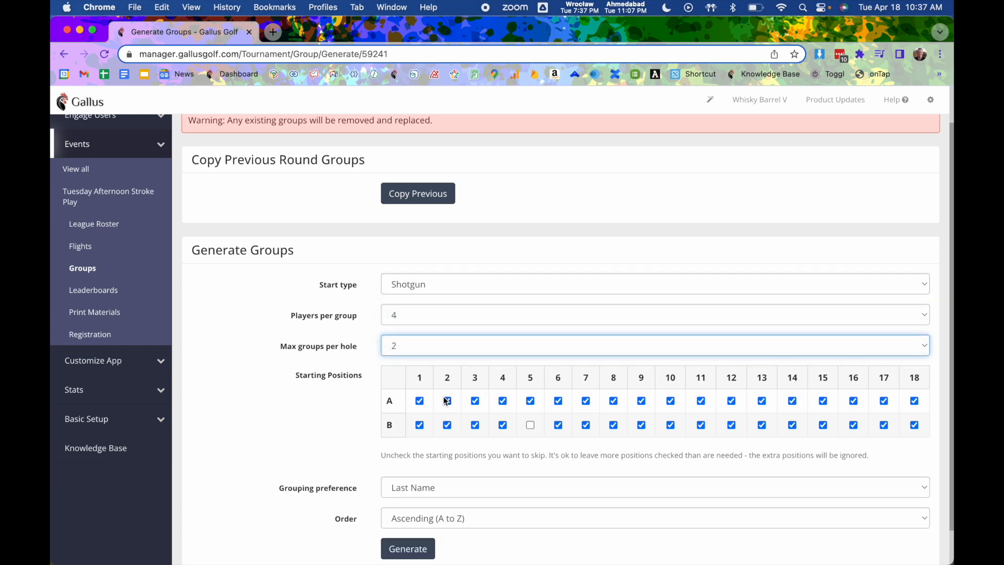
{"action": "scroll", "coordinate": [455, 497], "scroll_direction": "down", "scroll_amount": 1}
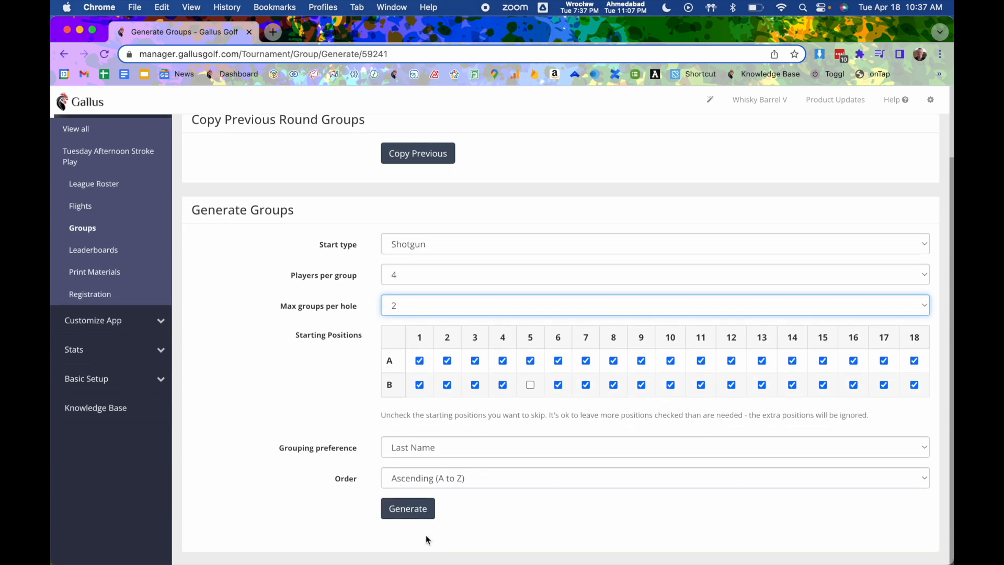
{"action": "left_click", "coordinate": [405, 508]}
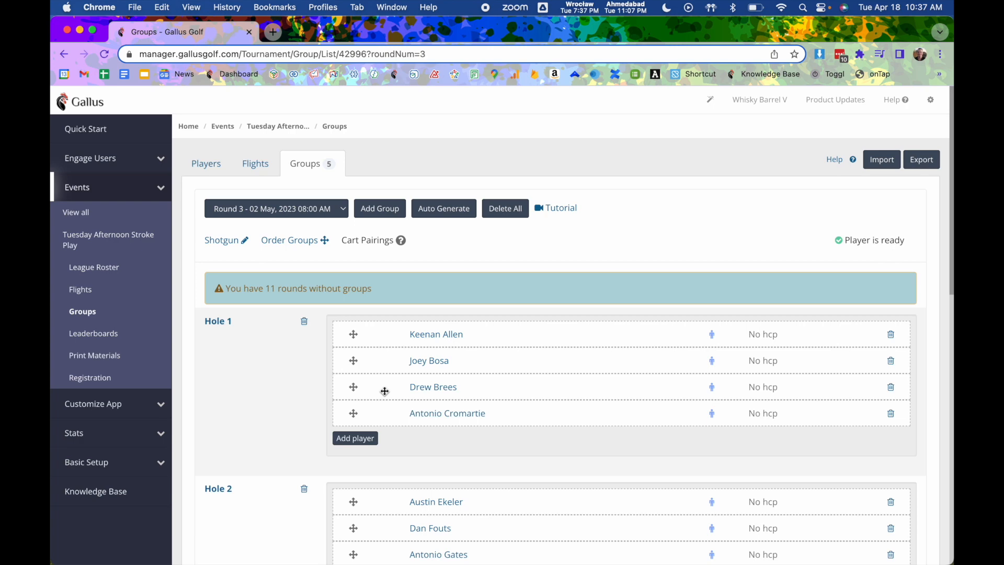
Review the players assigned to each of the generated hole groups for Round 3.
{"action": "scroll", "coordinate": [385, 391], "scroll_direction": "down", "scroll_amount": 8}
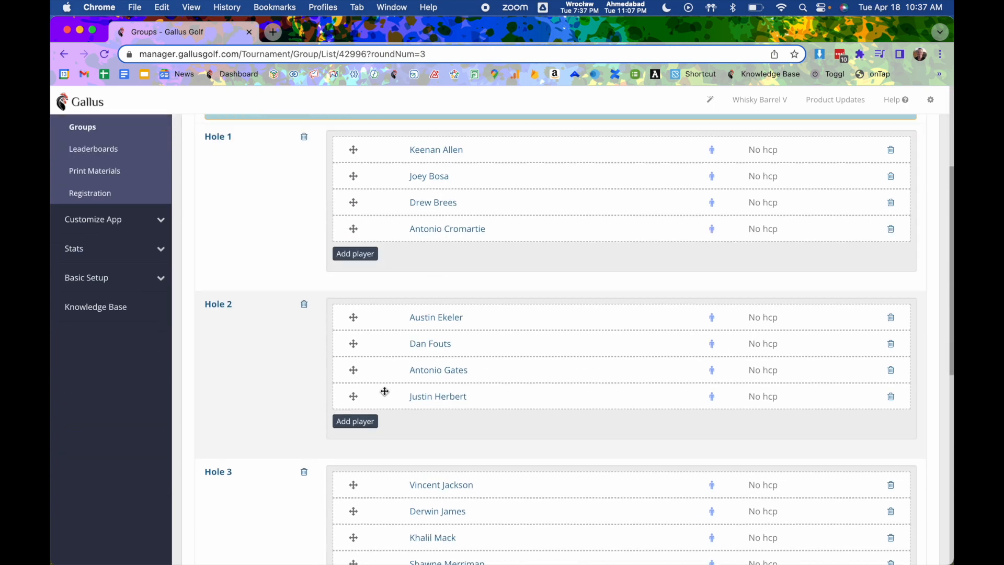
{"action": "scroll", "coordinate": [385, 391], "scroll_direction": "down", "scroll_amount": 1}
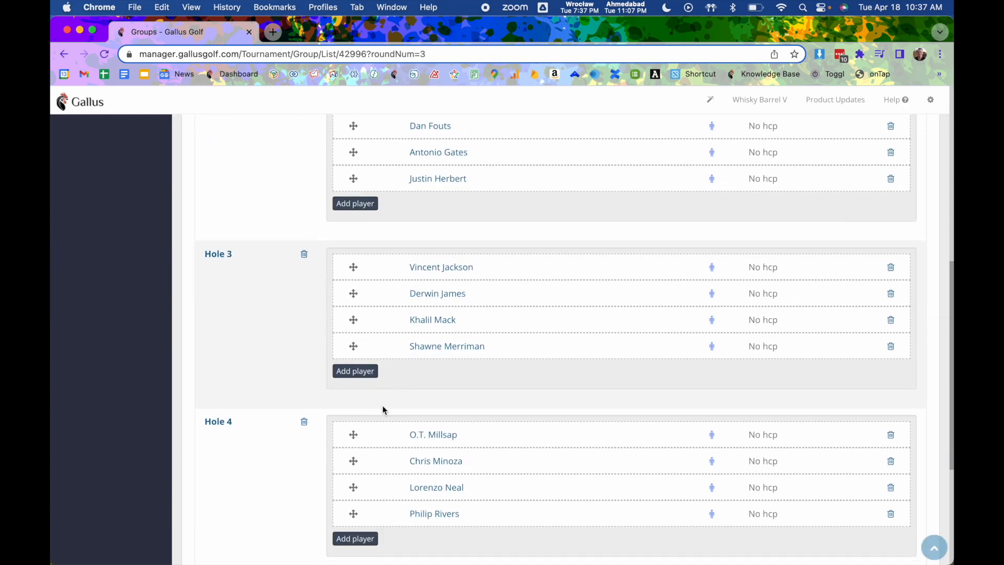
{"action": "scroll", "coordinate": [375, 407], "scroll_direction": "up", "scroll_amount": 8}
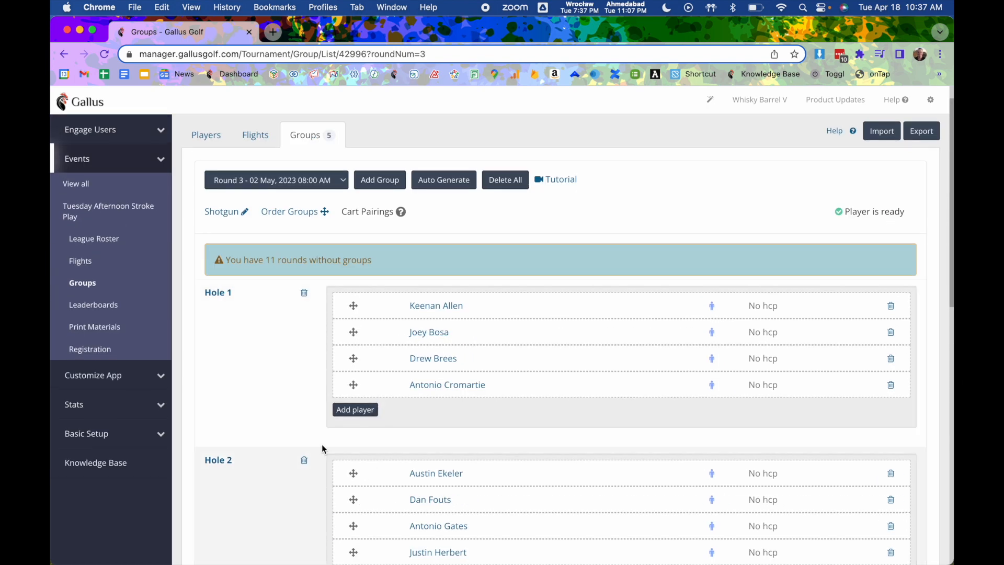
{"action": "left_click", "coordinate": [351, 358]}
{"action": "mouse_move", "coordinate": [351, 358]}
{"action": "left_mouse_down"}
{"action": "mouse_move", "coordinate": [446, 464]}
{"action": "mouse_move", "coordinate": [413, 502]}
{"action": "mouse_move", "coordinate": [387, 361]}
{"action": "mouse_move", "coordinate": [365, 359]}
{"action": "left_mouse_up"}
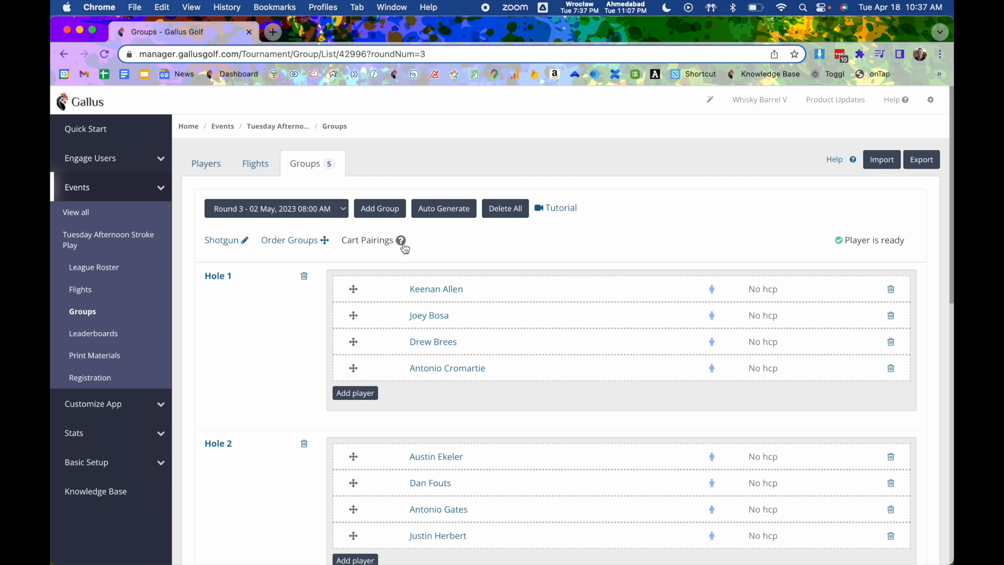
Read the Cart Pairings explanation and move Drew Brees above Joey Bosa in the Hole 1 group.
{"action": "left_click_drag", "start_coordinate": [341, 240], "coordinate": [406, 246]}
{"action": "left_click", "coordinate": [401, 241]}
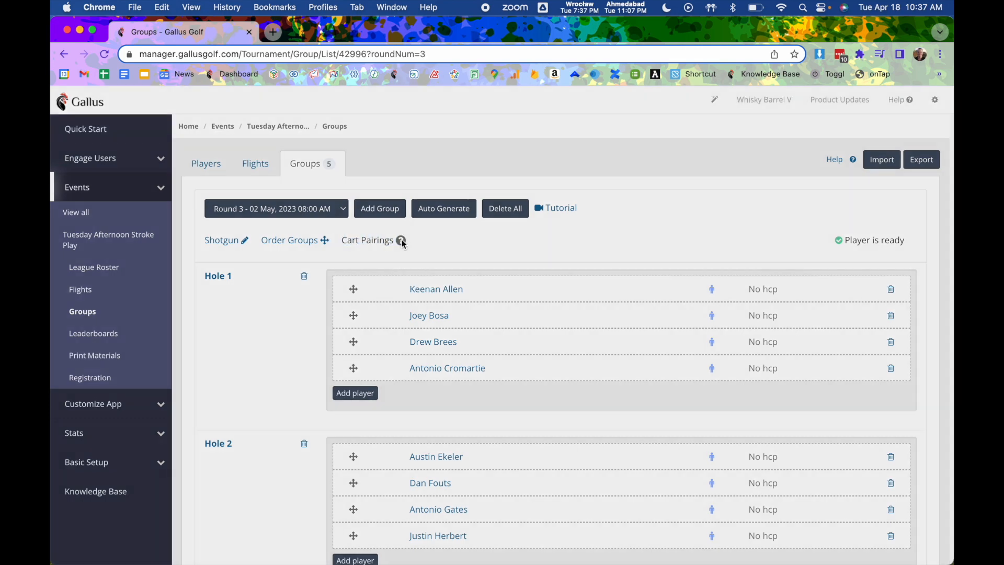
{"action": "left_click", "coordinate": [433, 252]}
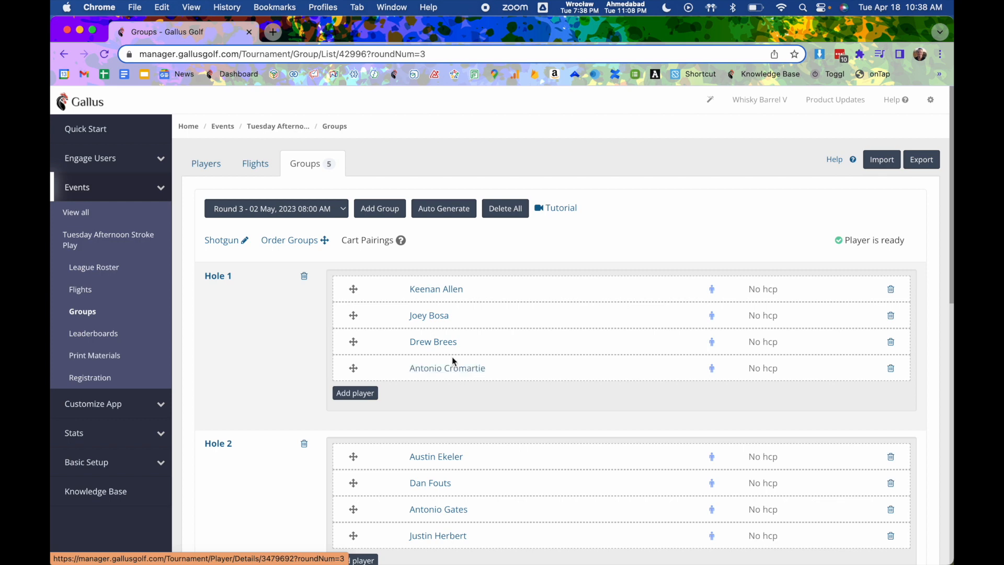
{"action": "mouse_move", "coordinate": [359, 340]}
{"action": "left_mouse_down"}
{"action": "mouse_move", "coordinate": [381, 339]}
{"action": "mouse_move", "coordinate": [379, 315]}
{"action": "left_mouse_up"}
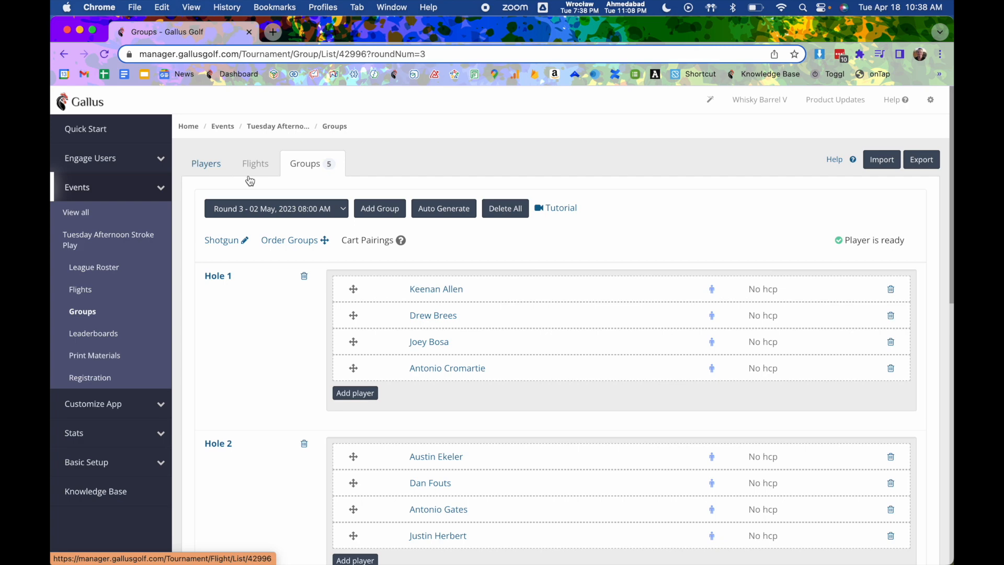
Return to the Tuesday Afternoon Stroke Play event overview and open the Help contact options.
{"action": "left_click", "coordinate": [289, 131]}
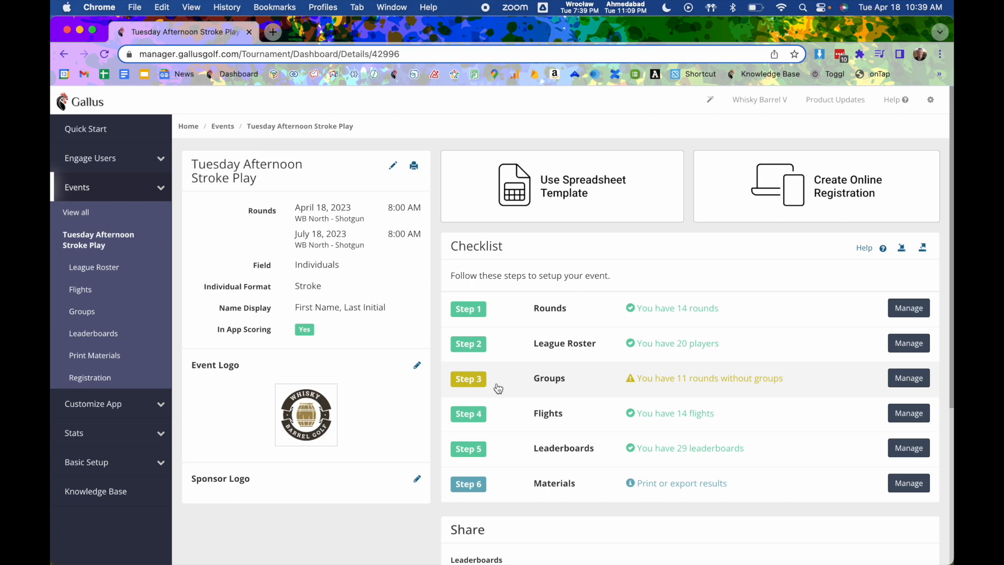
{"action": "left_click", "coordinate": [899, 101]}
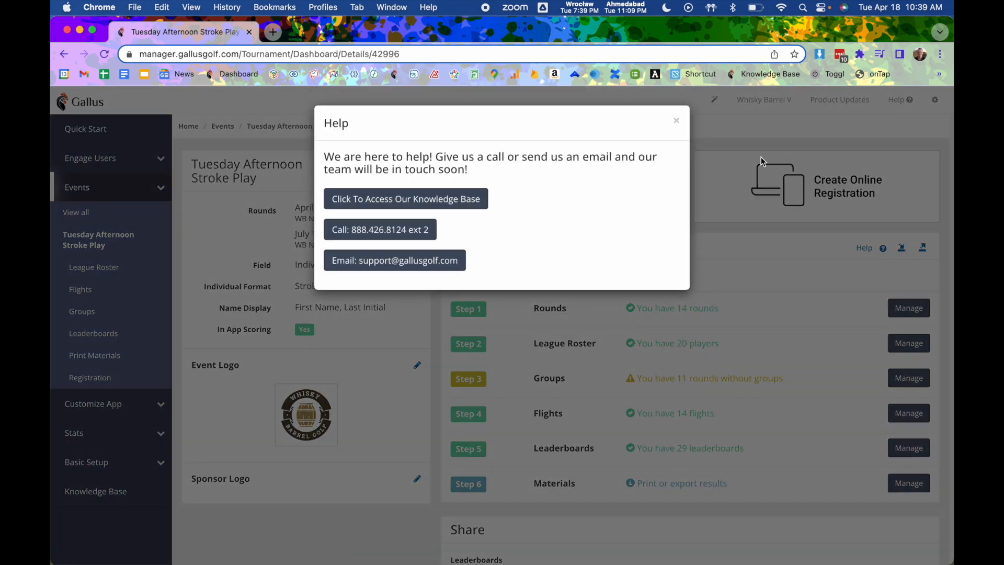